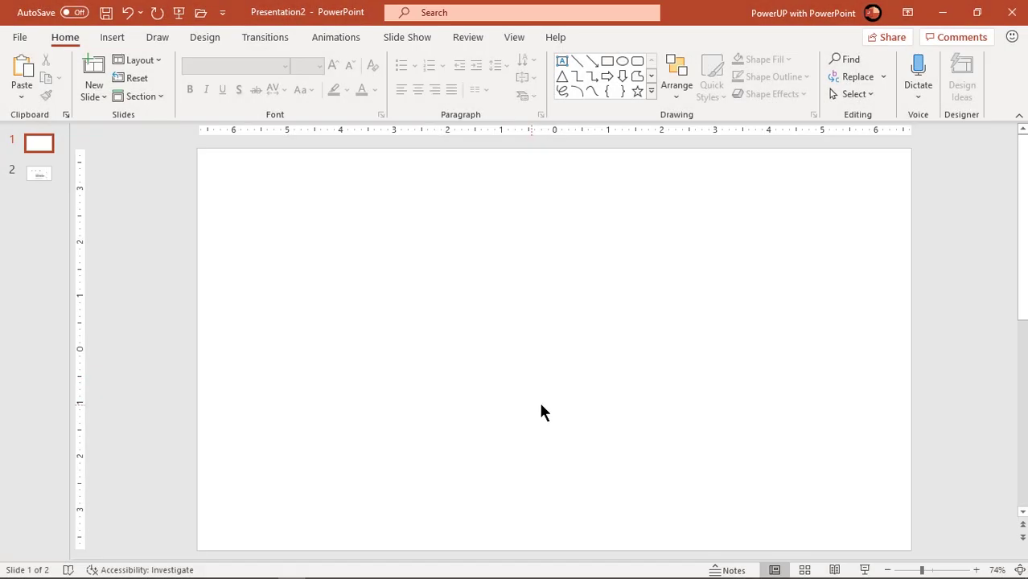
Turn on the slide guides and give the background a diagonal 315° gradient fill.
{"action": "left_click", "coordinate": [514, 37]}
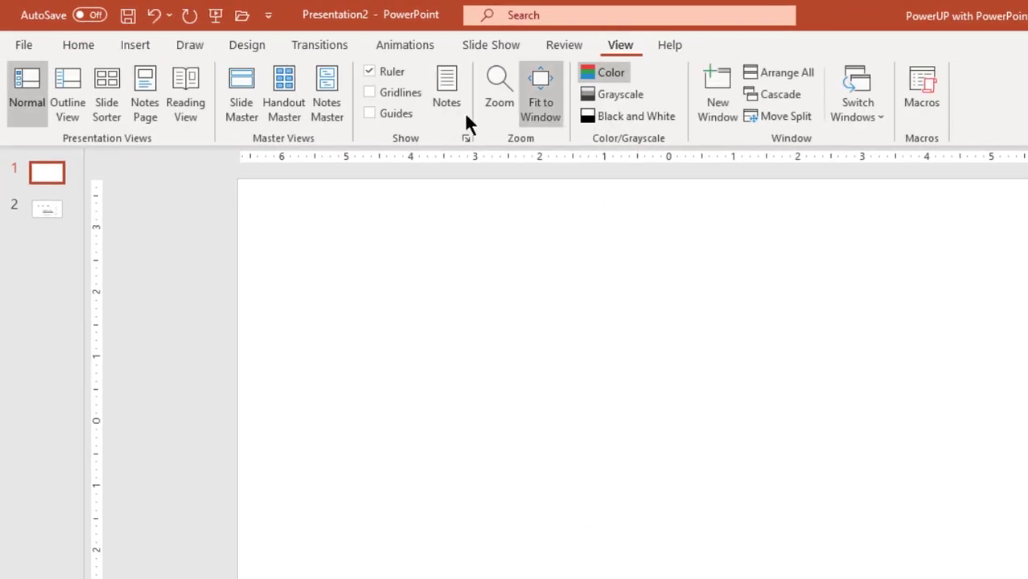
{"action": "left_click", "coordinate": [386, 114]}
{"action": "right_click", "coordinate": [513, 311]}
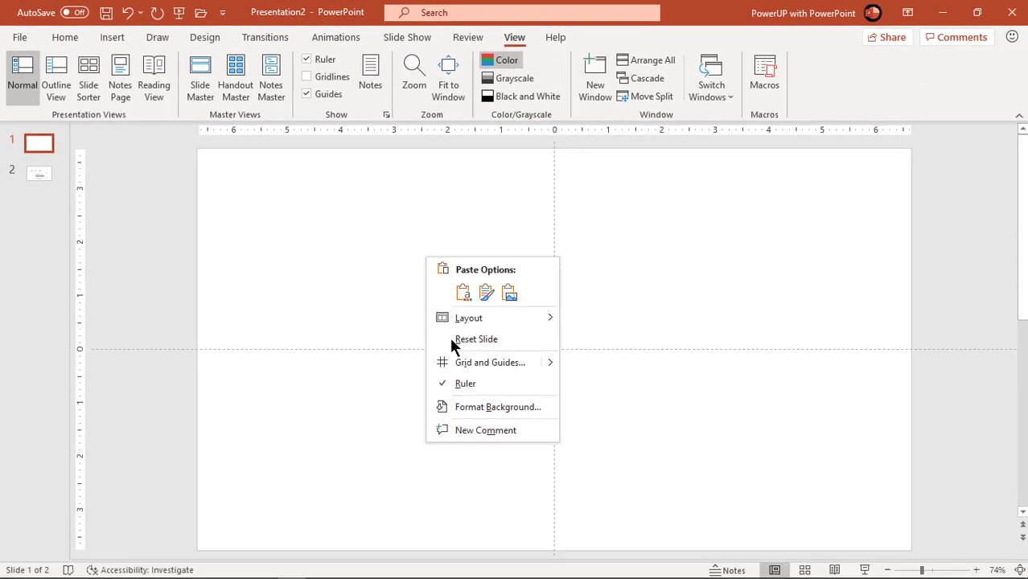
{"action": "left_click", "coordinate": [476, 407]}
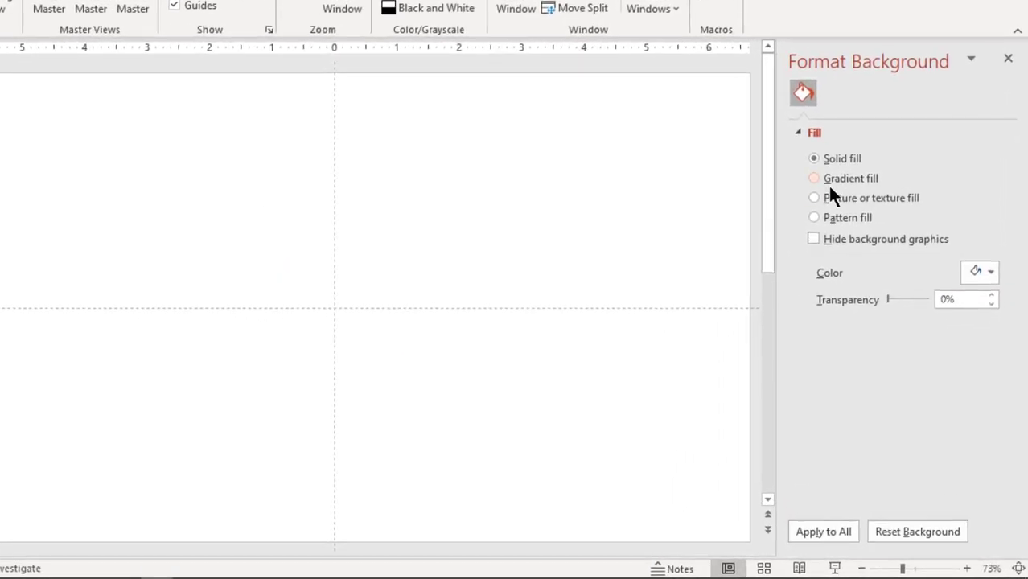
{"action": "left_click", "coordinate": [831, 191]}
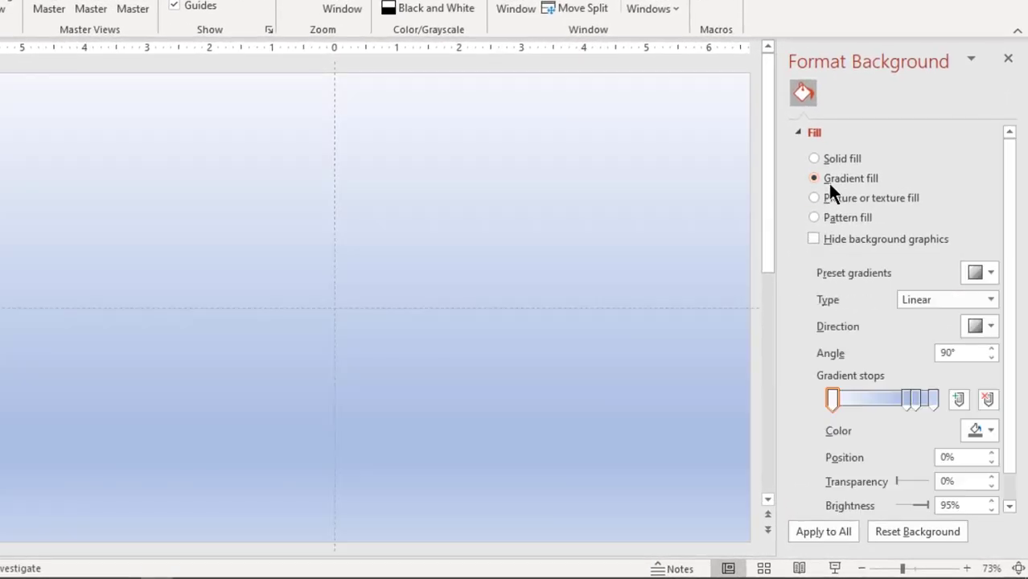
{"action": "left_click", "coordinate": [973, 326]}
{"action": "left_click", "coordinate": [854, 392]}
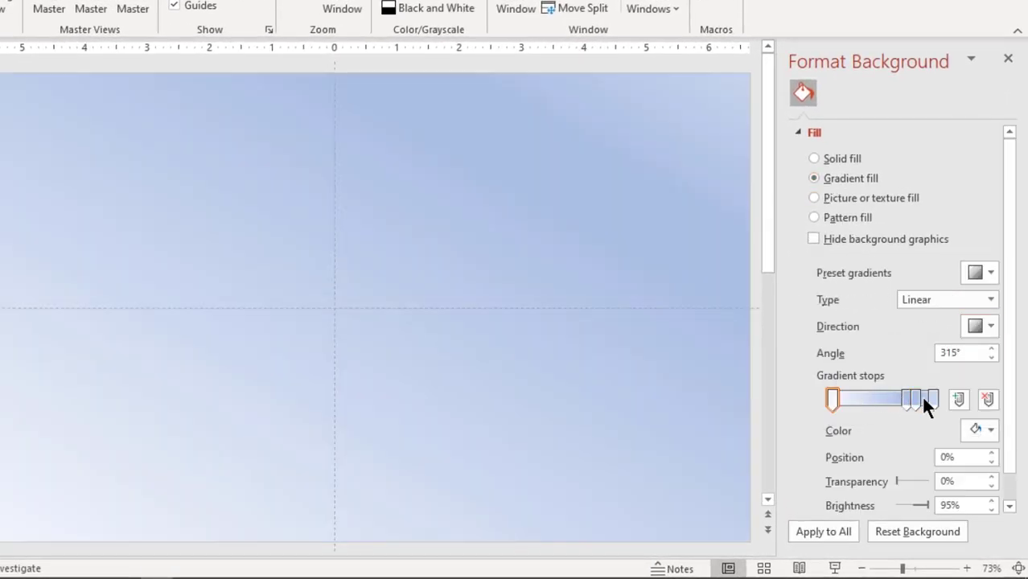
Delete the two middle gradient stops and make the end stop a light lavender.
{"action": "left_click", "coordinate": [917, 397]}
{"action": "left_click", "coordinate": [985, 399]}
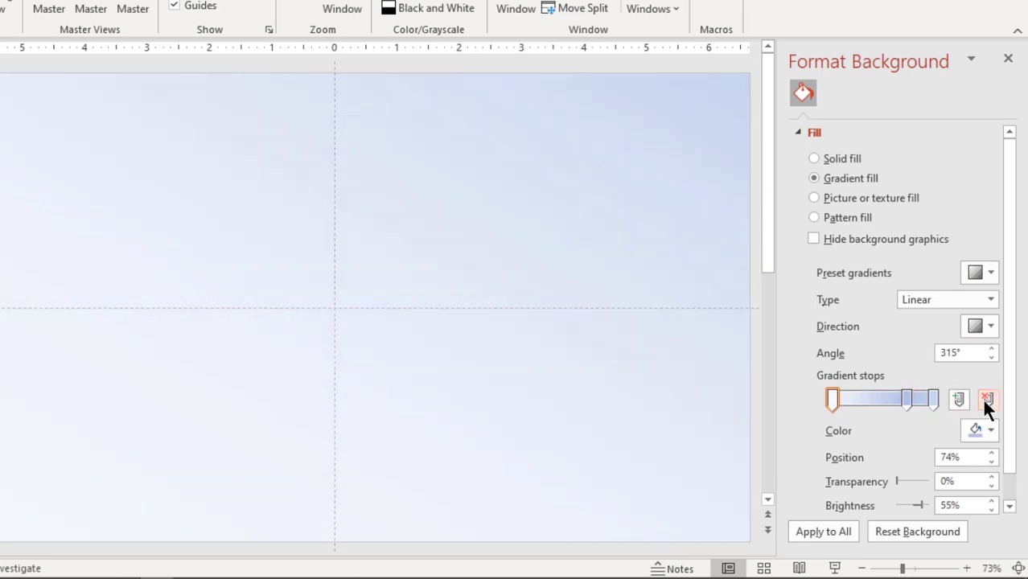
{"action": "left_click", "coordinate": [984, 400]}
{"action": "left_click", "coordinate": [932, 396]}
{"action": "left_click", "coordinate": [981, 428]}
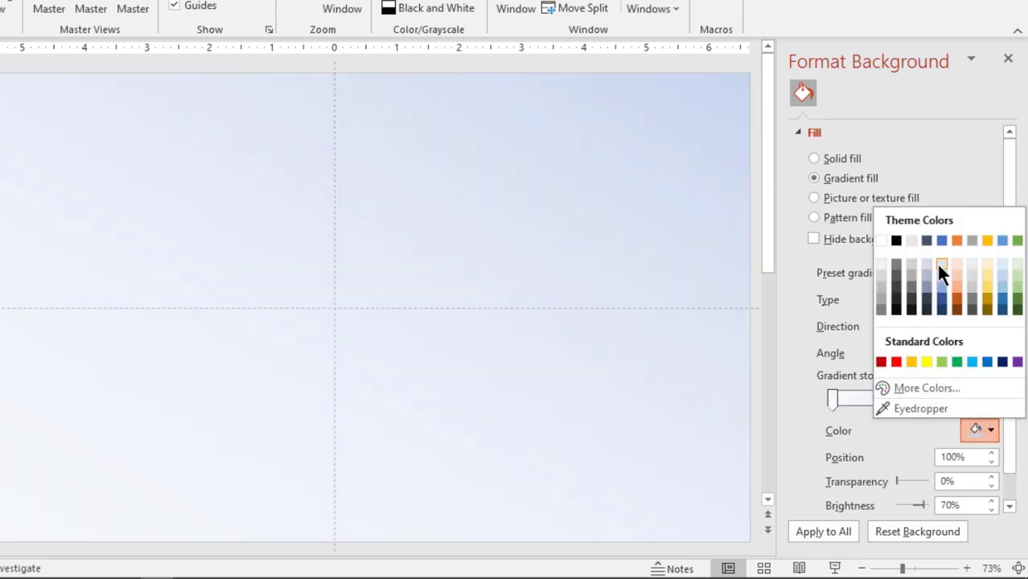
{"action": "left_click", "coordinate": [937, 266]}
Set the start gradient stop to a custom pale pink (#F8E0E1).
{"action": "left_click", "coordinate": [834, 396]}
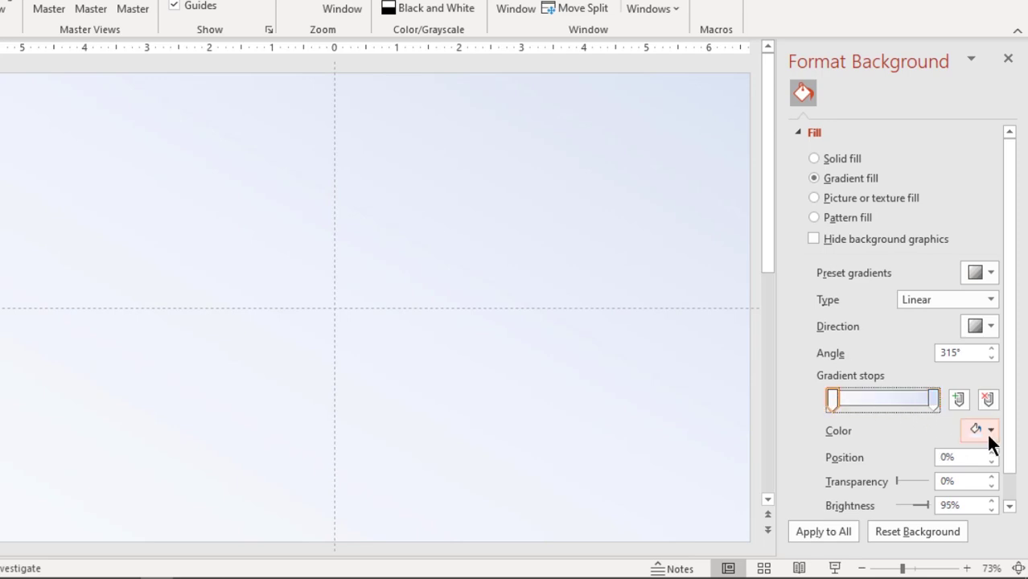
{"action": "left_click", "coordinate": [986, 430]}
{"action": "left_click", "coordinate": [923, 391]}
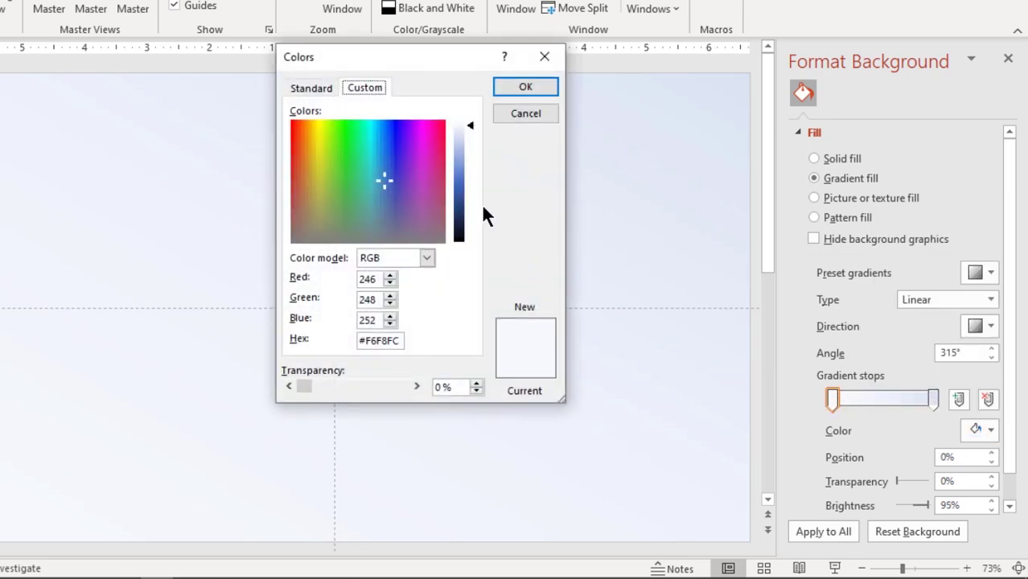
{"action": "left_click", "coordinate": [442, 162]}
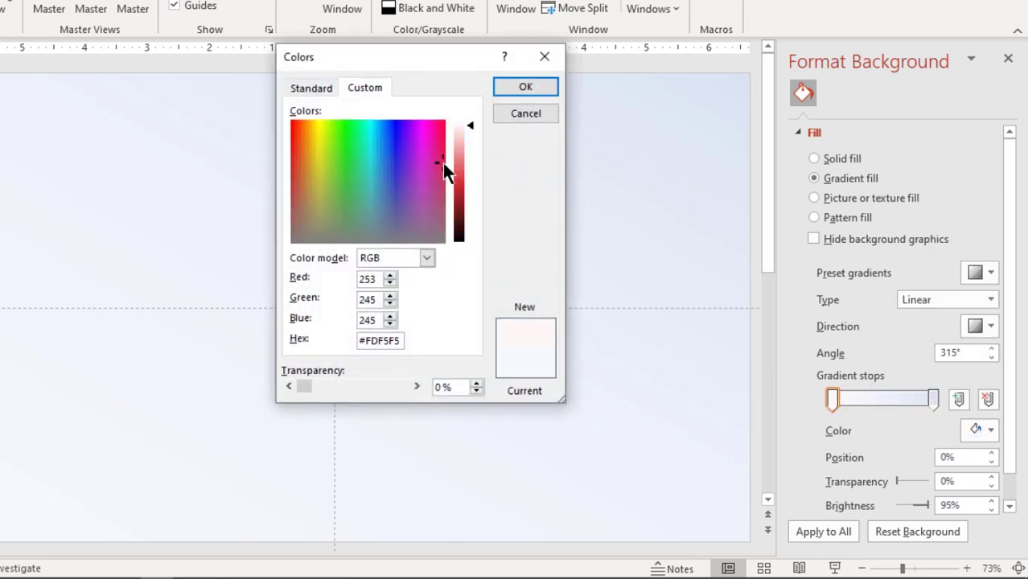
{"action": "left_click", "coordinate": [472, 131]}
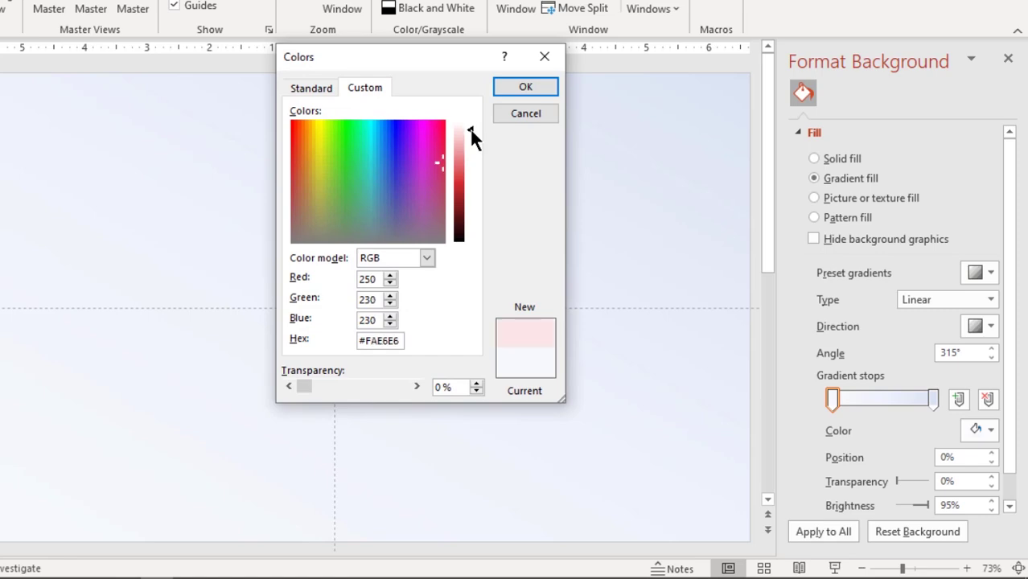
{"action": "left_click", "coordinate": [512, 90]}
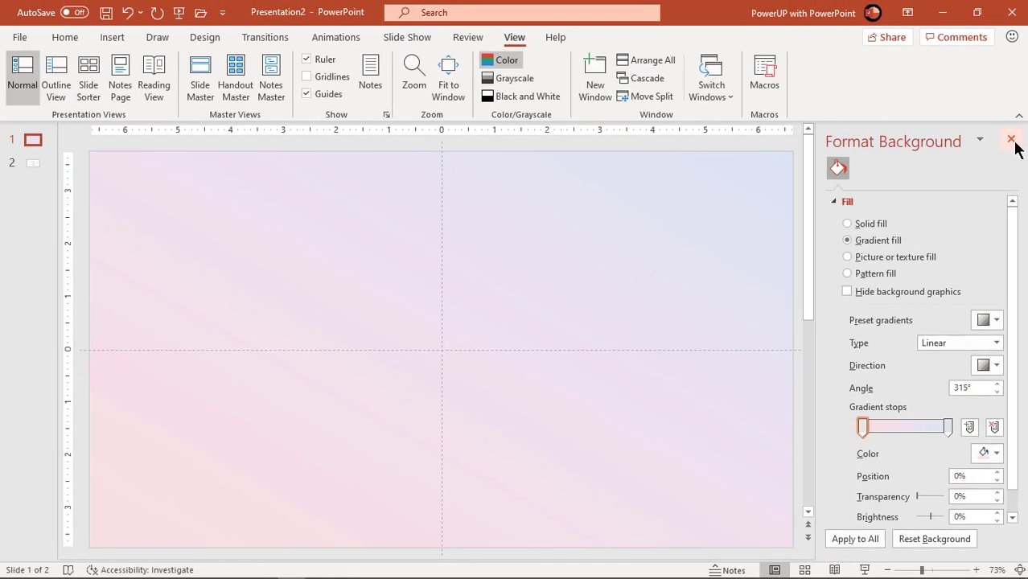
{"action": "left_click", "coordinate": [1011, 140]}
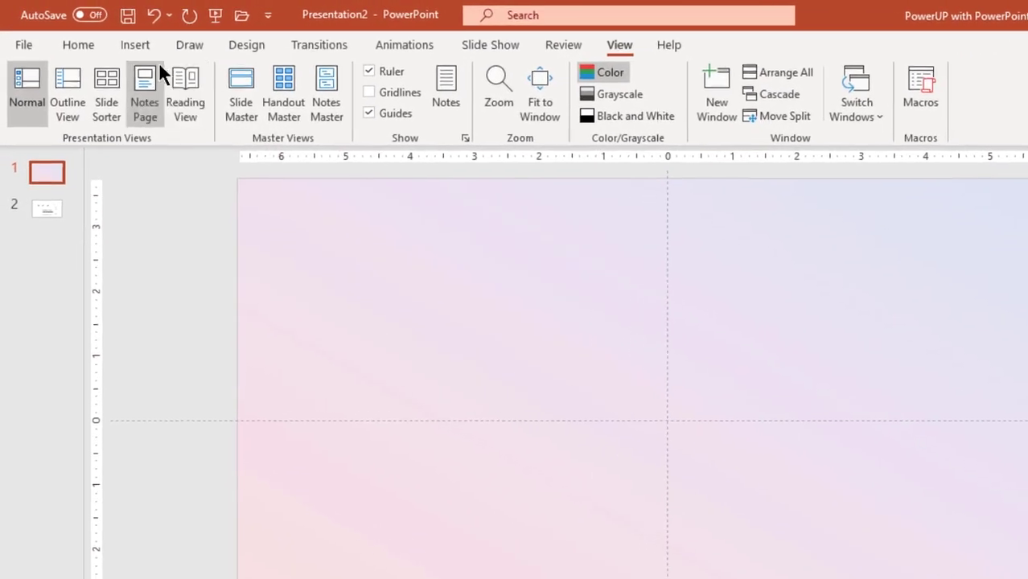
Draw a large rounded rectangle over most of the slide, slightly taller, with gentler corners.
{"action": "left_click", "coordinate": [147, 43]}
{"action": "left_click", "coordinate": [291, 110]}
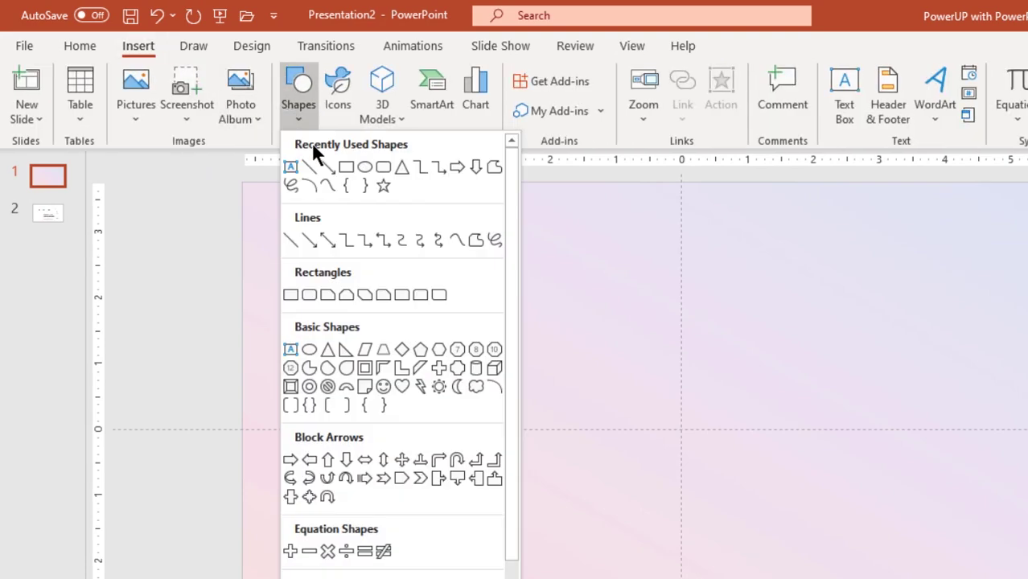
{"action": "left_click", "coordinate": [381, 168]}
{"action": "mouse_move", "coordinate": [256, 201]}
{"action": "left_mouse_down"}
{"action": "mouse_move", "coordinate": [856, 502]}
{"action": "mouse_move", "coordinate": [862, 526]}
{"action": "left_mouse_up"}
{"action": "left_click_drag", "start_coordinate": [561, 201], "coordinate": [561, 185]}
{"action": "left_click_drag", "start_coordinate": [308, 189], "coordinate": [277, 199]}
{"action": "left_click_drag", "start_coordinate": [411, 298], "coordinate": [411, 292]}
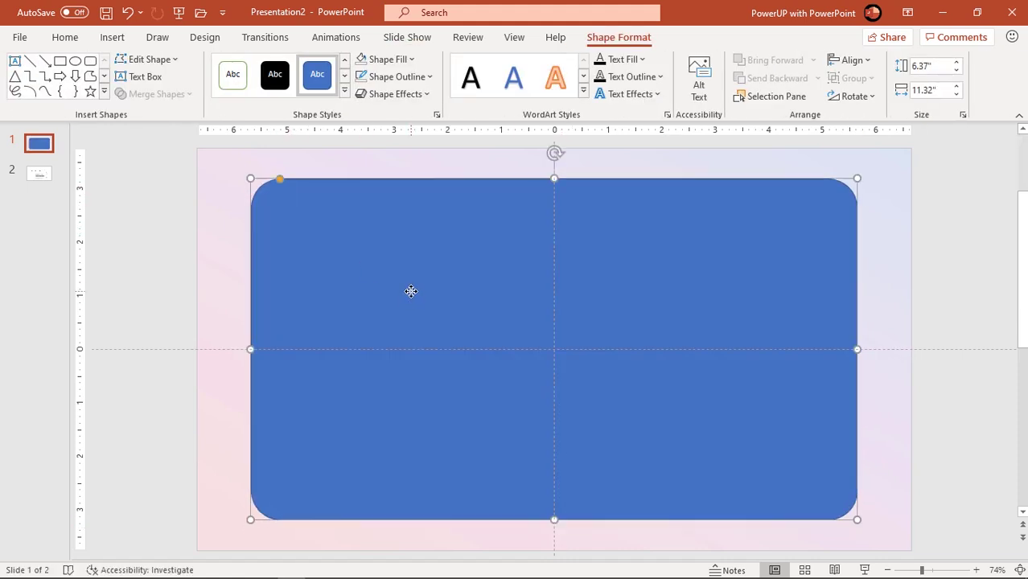
Remove the rectangle's outline and fill it white.
{"action": "left_click", "coordinate": [387, 81]}
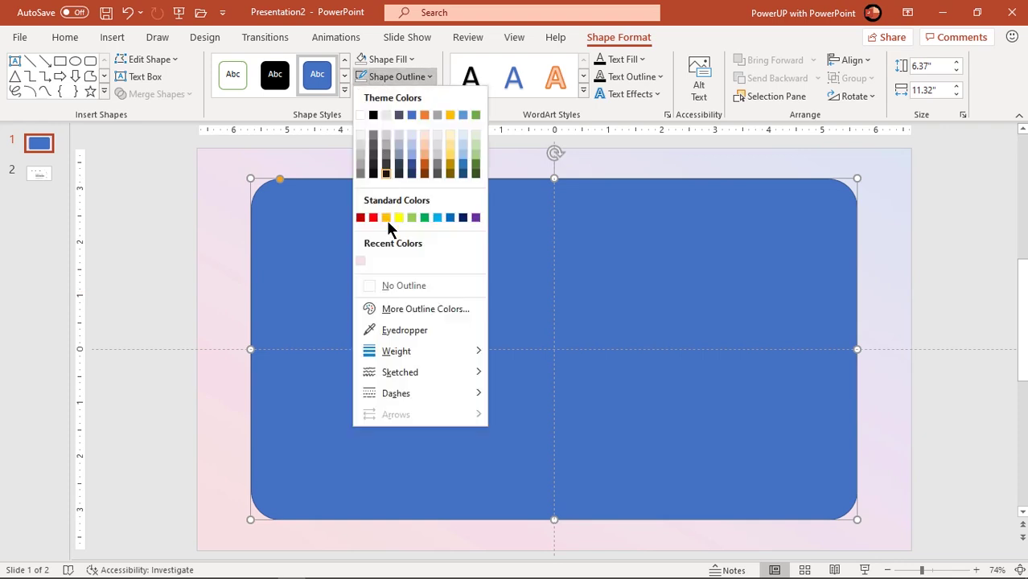
{"action": "left_click", "coordinate": [390, 284]}
{"action": "left_click", "coordinate": [387, 61]}
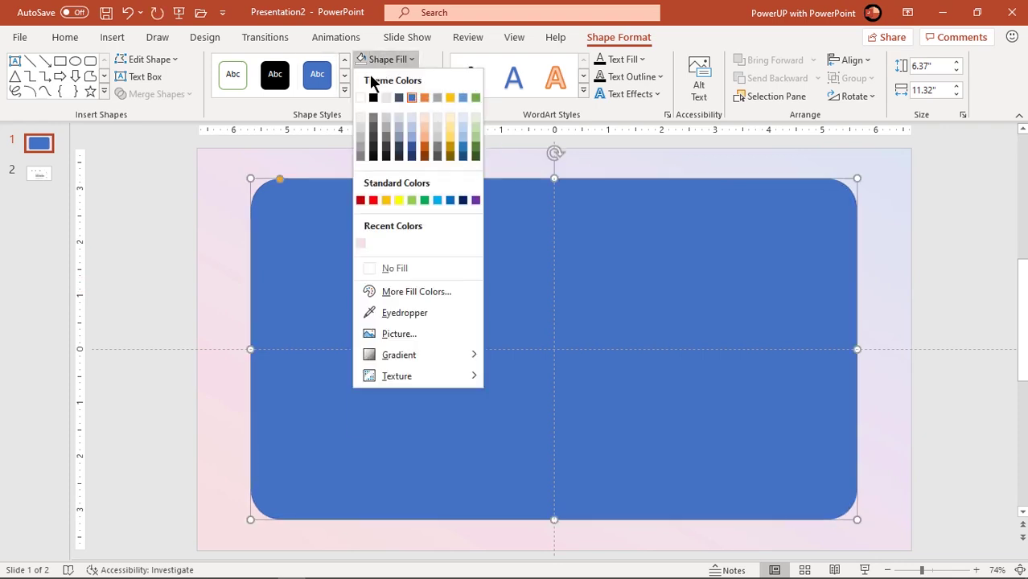
{"action": "left_click", "coordinate": [360, 96]}
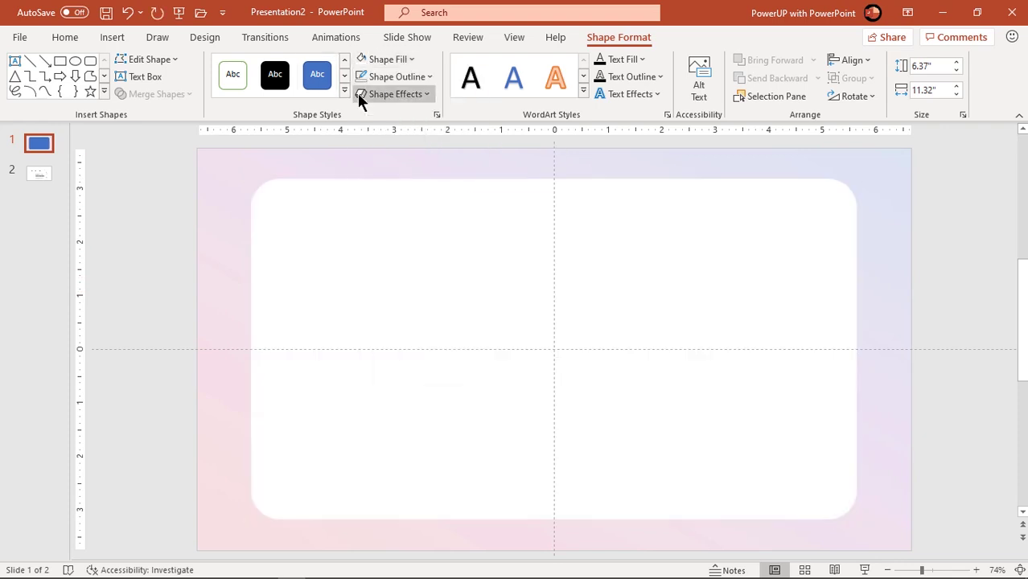
{"action": "left_click", "coordinate": [226, 247]}
{"action": "left_click", "coordinate": [112, 37]}
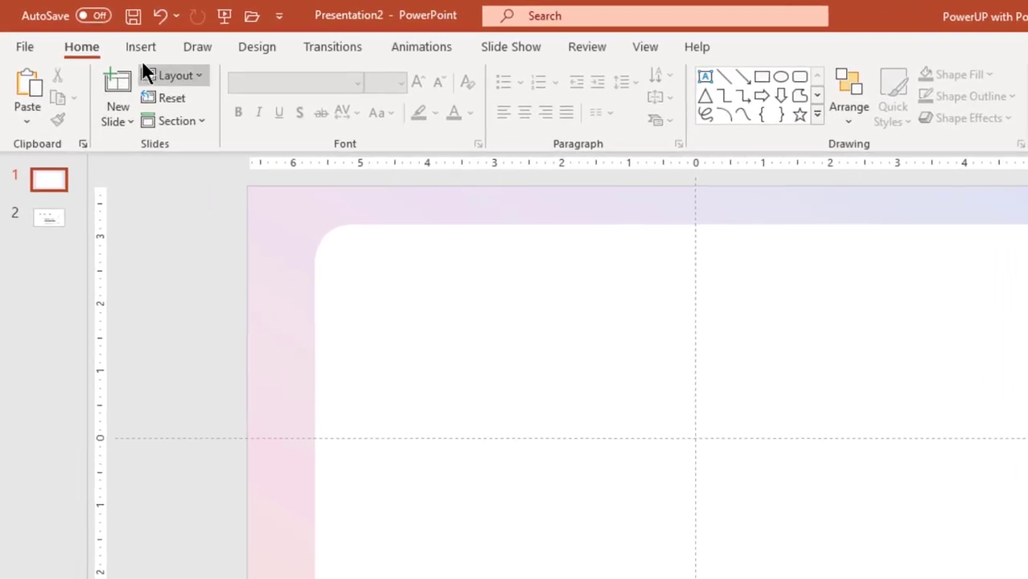
Draw a second rounded rectangle inside the white card and remove its outline.
{"action": "left_click", "coordinate": [294, 137]}
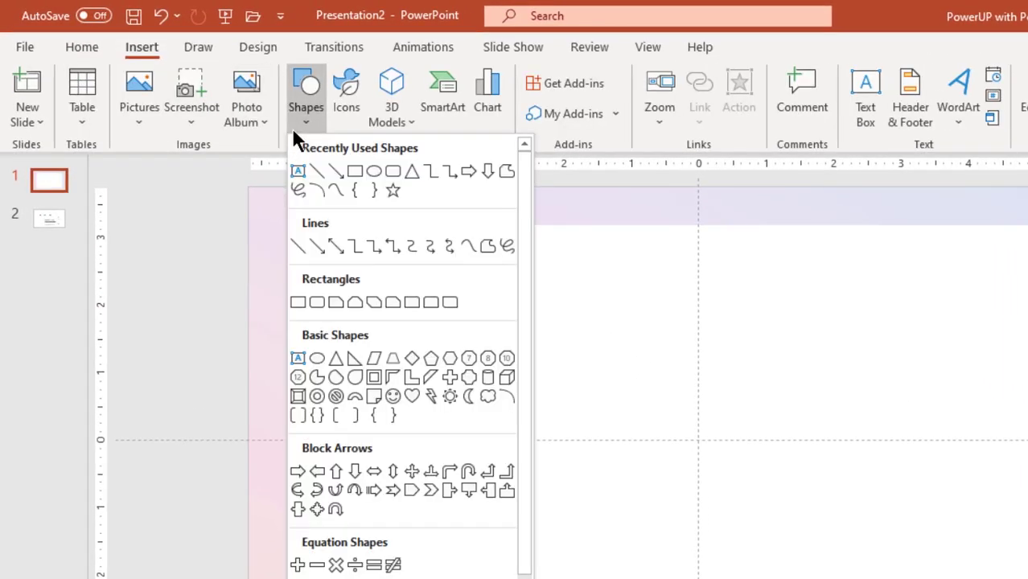
{"action": "left_click", "coordinate": [390, 173]}
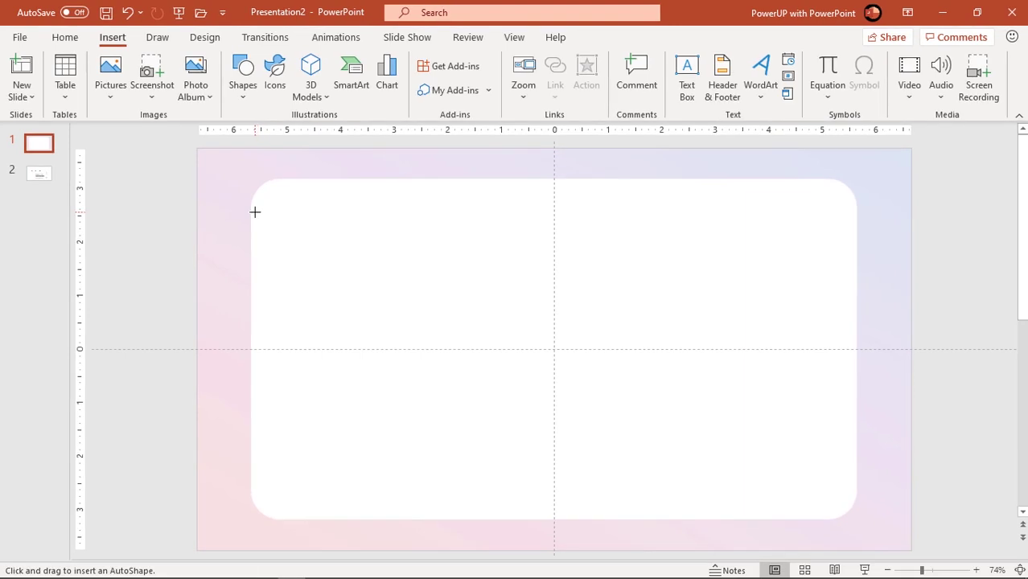
{"action": "mouse_move", "coordinate": [254, 211]}
{"action": "left_mouse_down"}
{"action": "mouse_move", "coordinate": [305, 275]}
{"action": "mouse_move", "coordinate": [792, 482]}
{"action": "mouse_move", "coordinate": [851, 517]}
{"action": "left_mouse_up"}
{"action": "left_click", "coordinate": [405, 77]}
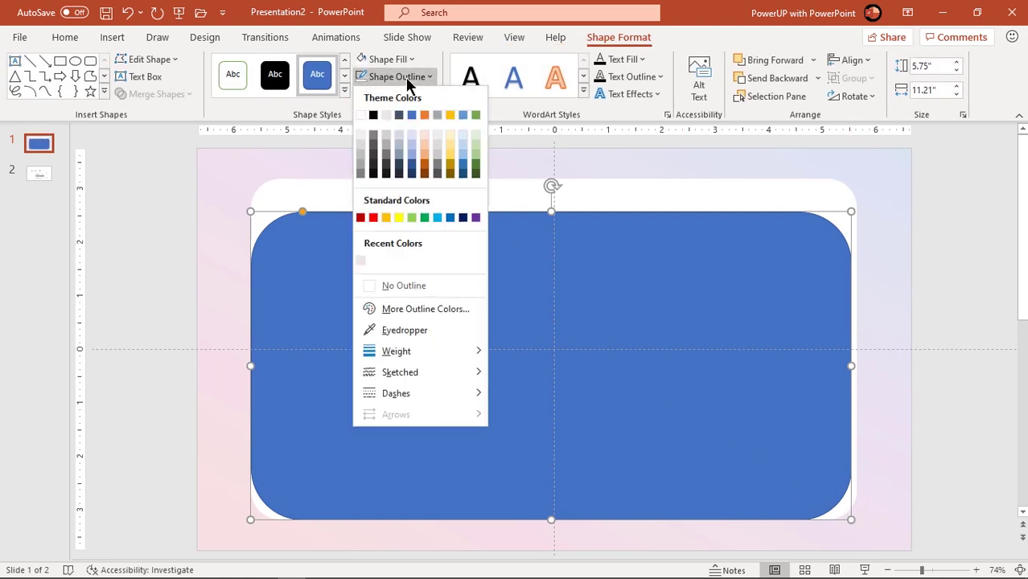
{"action": "left_click", "coordinate": [394, 281]}
Give the inner rectangle a gradient fill and resize it to 5.63" high below a white strip.
{"action": "right_click", "coordinate": [517, 432]}
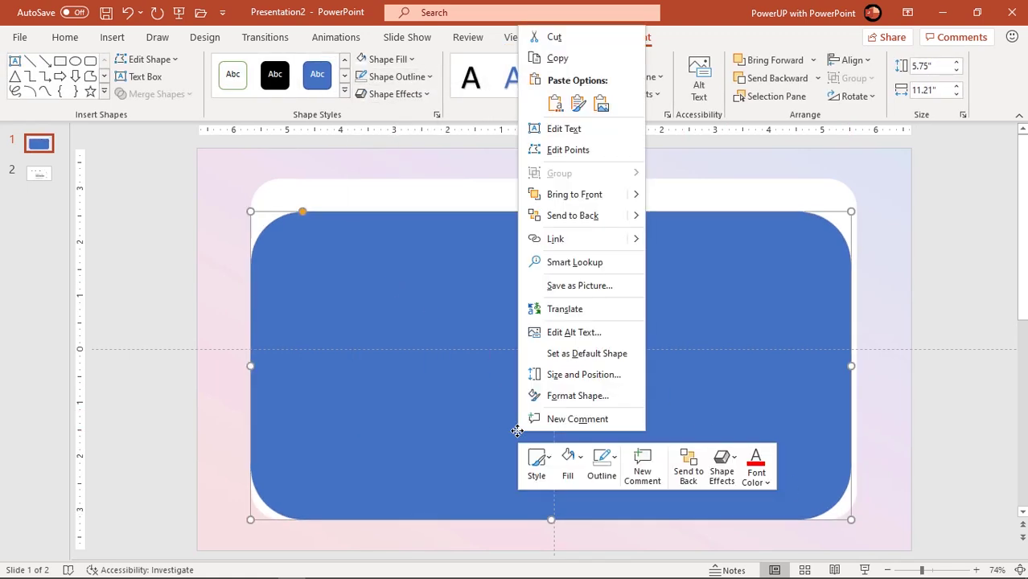
{"action": "left_click", "coordinate": [573, 395]}
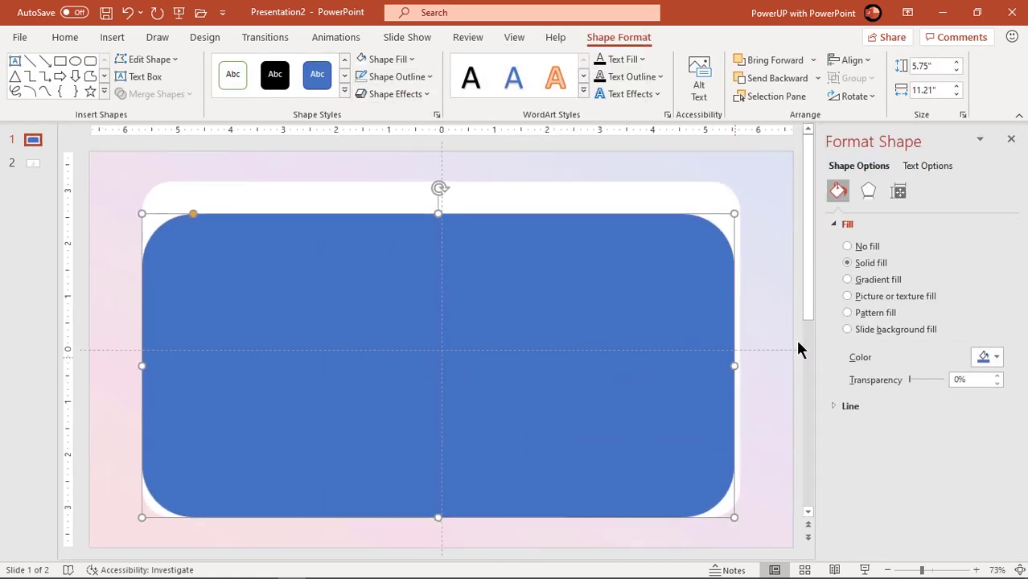
{"action": "left_click", "coordinate": [860, 283]}
{"action": "left_click", "coordinate": [772, 315]}
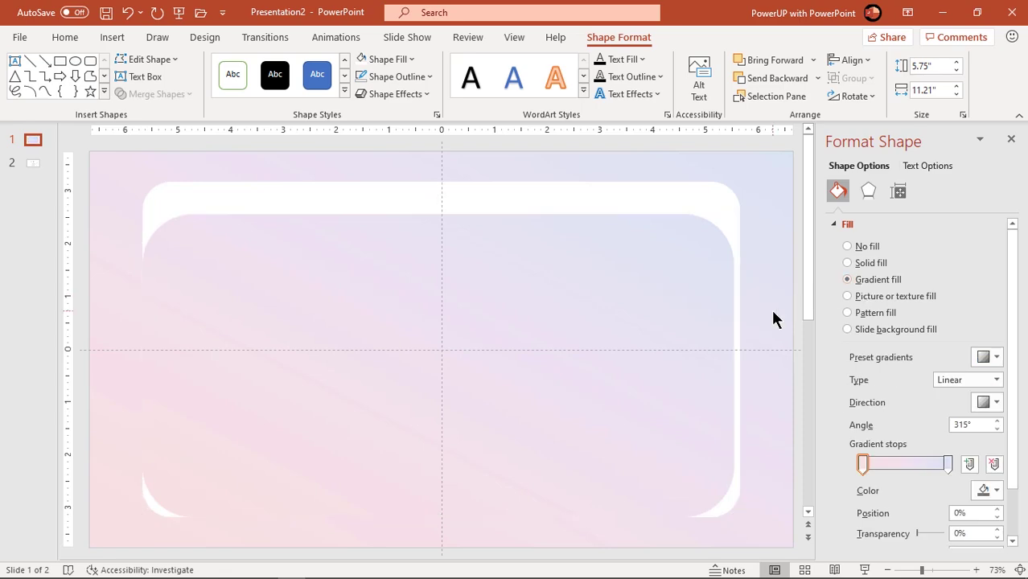
{"action": "left_click", "coordinate": [500, 339]}
{"action": "left_click_drag", "start_coordinate": [502, 338], "coordinate": [482, 336]}
{"action": "left_click_drag", "start_coordinate": [204, 213], "coordinate": [190, 219]}
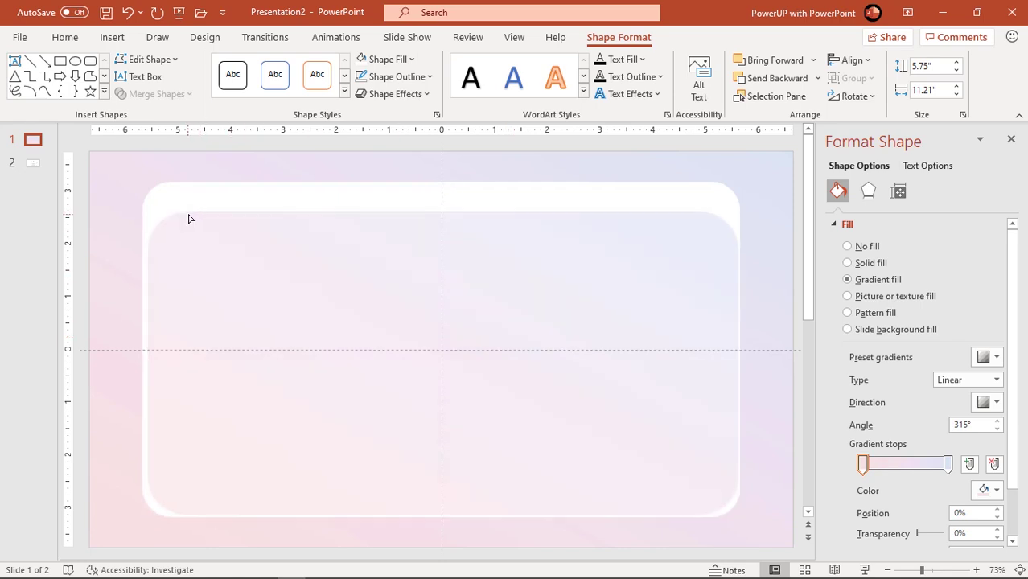
{"action": "left_click", "coordinate": [177, 223]}
{"action": "left_click", "coordinate": [442, 213]}
{"action": "left_click", "coordinate": [441, 217]}
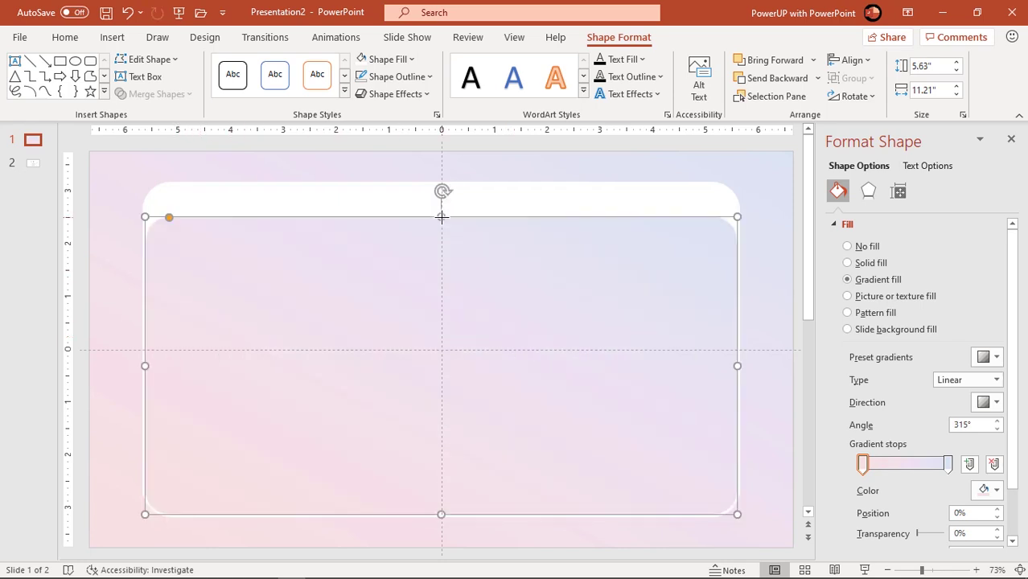
{"action": "left_click", "coordinate": [359, 530]}
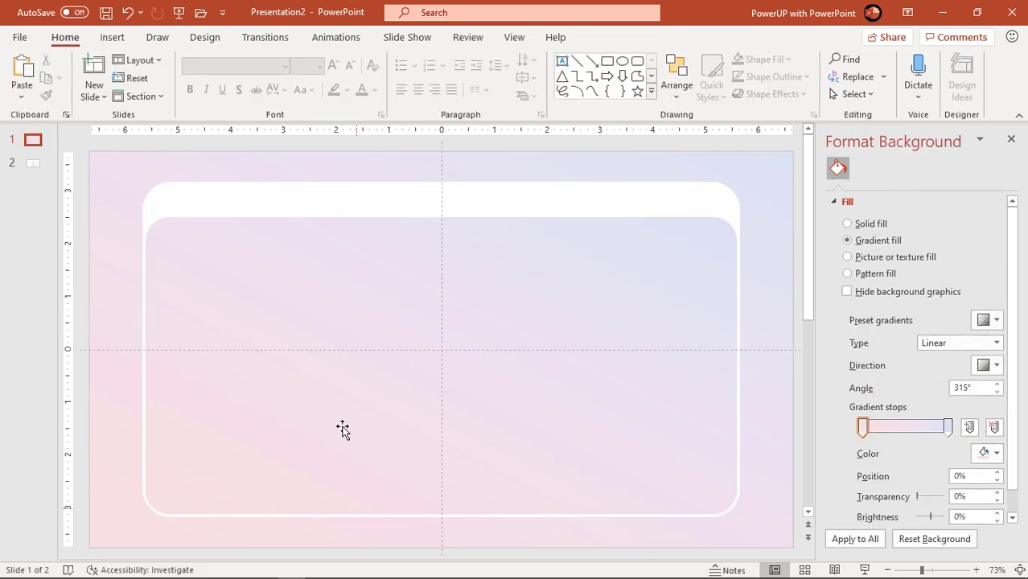
Draw a wide rounded rectangle across the card's lower middle with fully rounded pill ends.
{"action": "left_click", "coordinate": [135, 45]}
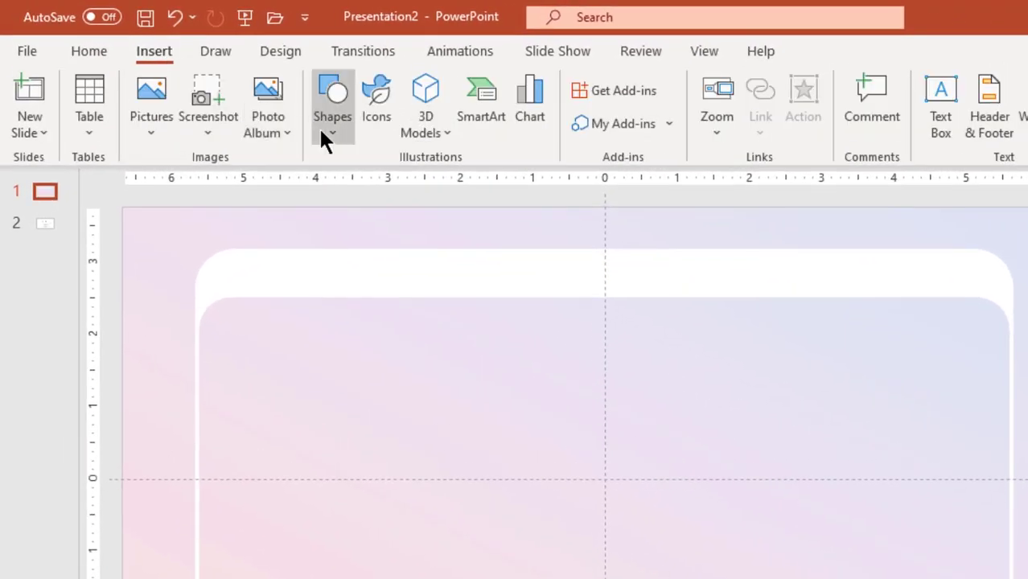
{"action": "left_click", "coordinate": [286, 112]}
{"action": "left_click", "coordinate": [427, 186]}
{"action": "left_click_drag", "start_coordinate": [185, 333], "coordinate": [688, 473]}
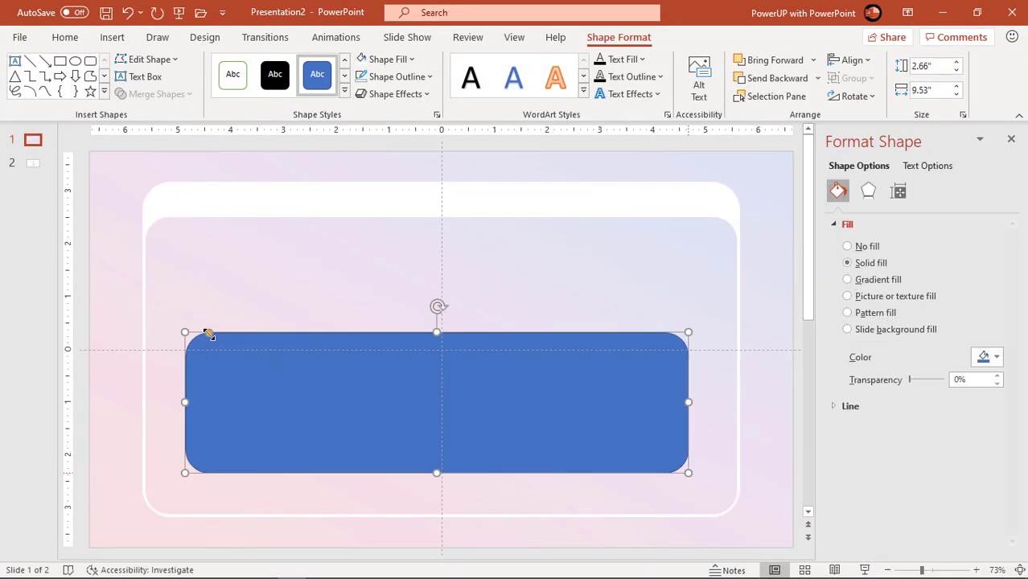
{"action": "left_click_drag", "start_coordinate": [209, 335], "coordinate": [318, 359]}
{"action": "left_click_drag", "start_coordinate": [354, 385], "coordinate": [358, 384]}
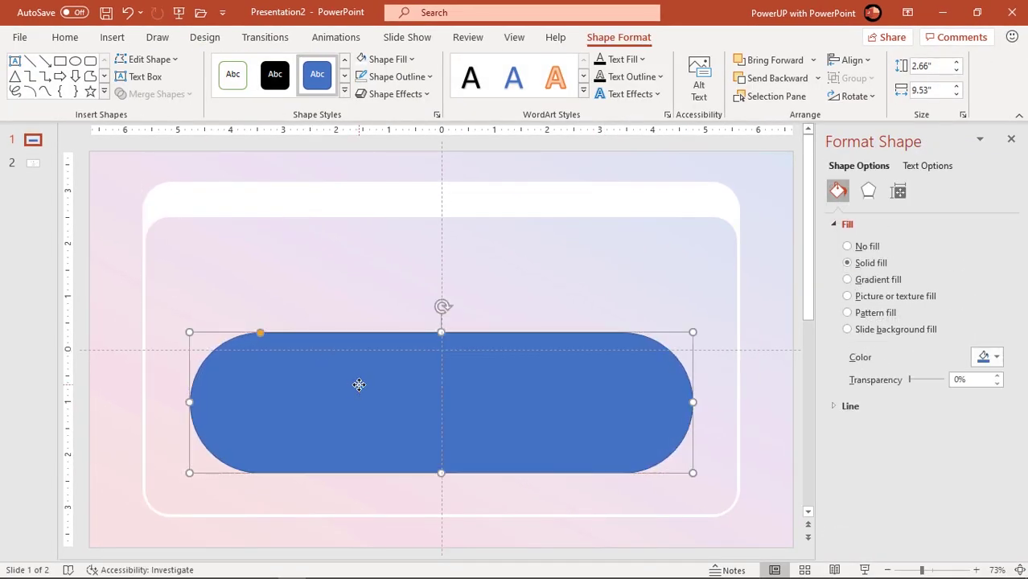
Remove the pill's outline and fill it with custom dark red #CD1527.
{"action": "left_click", "coordinate": [415, 77]}
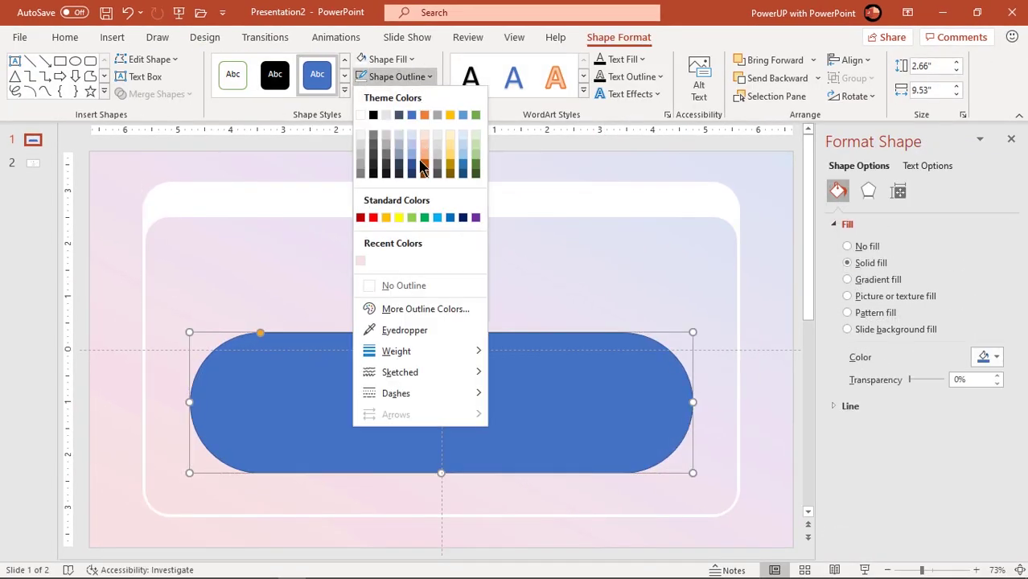
{"action": "left_click", "coordinate": [404, 286]}
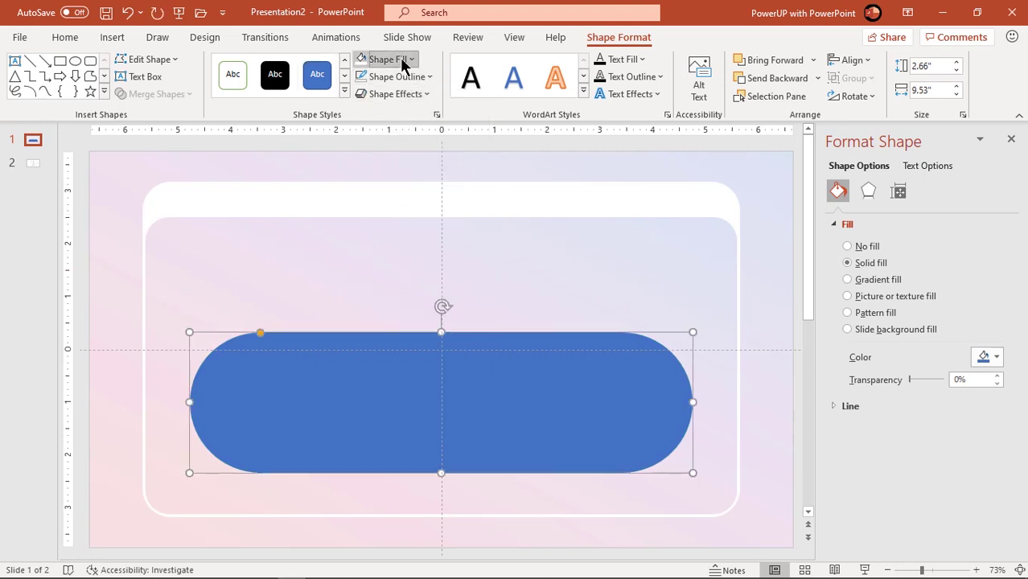
{"action": "left_click", "coordinate": [407, 59]}
{"action": "left_click", "coordinate": [424, 293]}
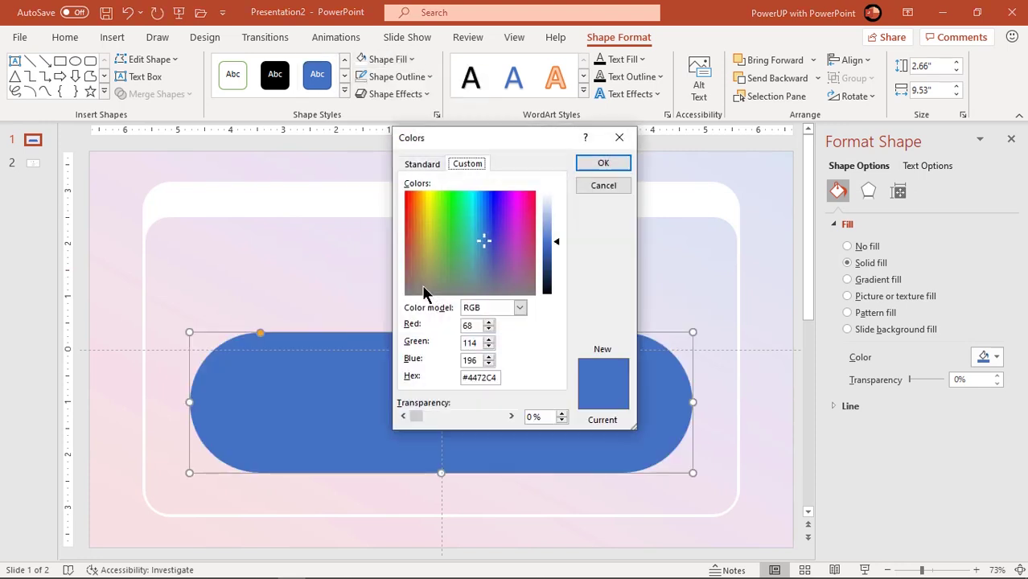
{"action": "left_click", "coordinate": [530, 211]}
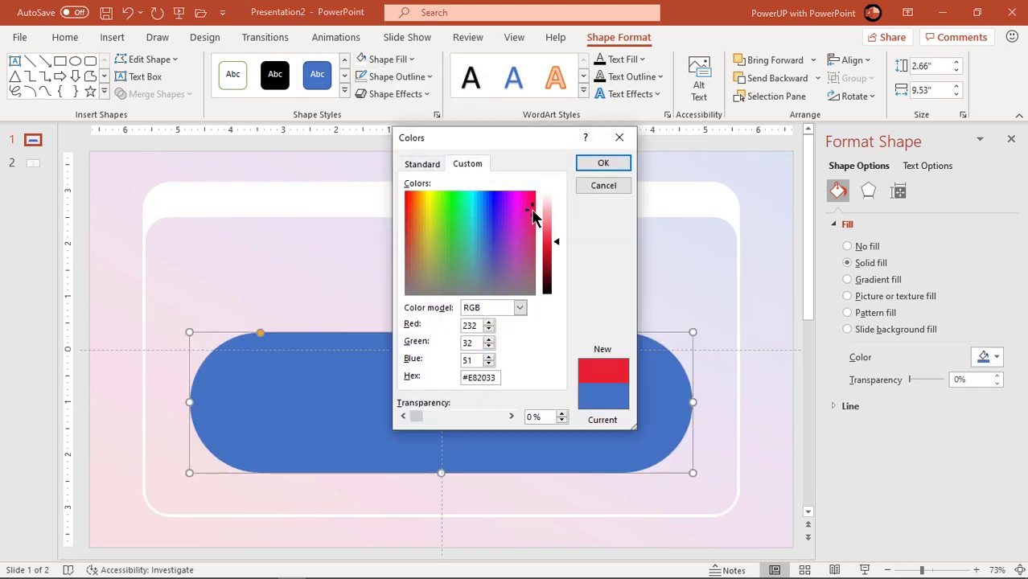
{"action": "left_click", "coordinate": [551, 251]}
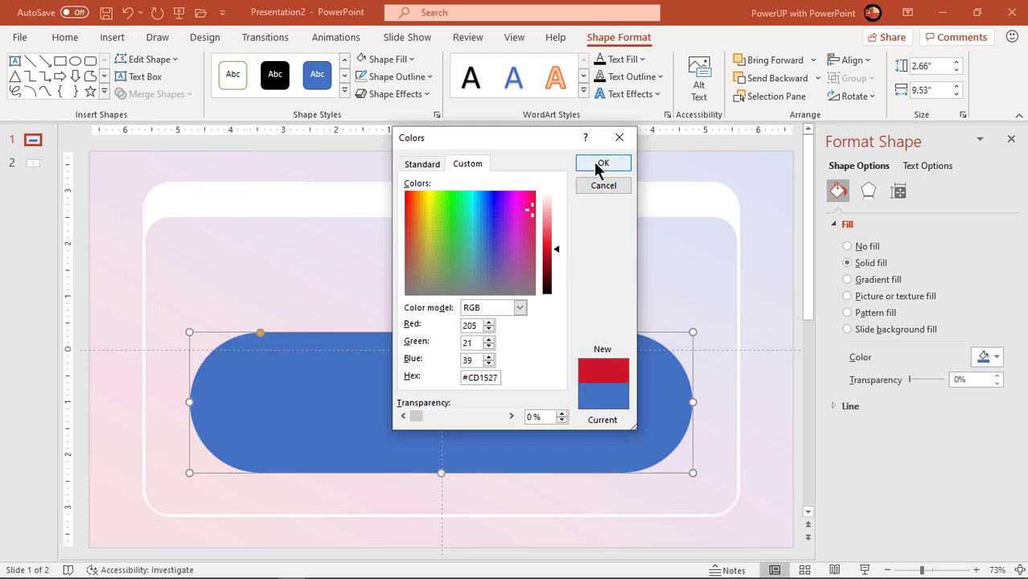
{"action": "left_click", "coordinate": [601, 164]}
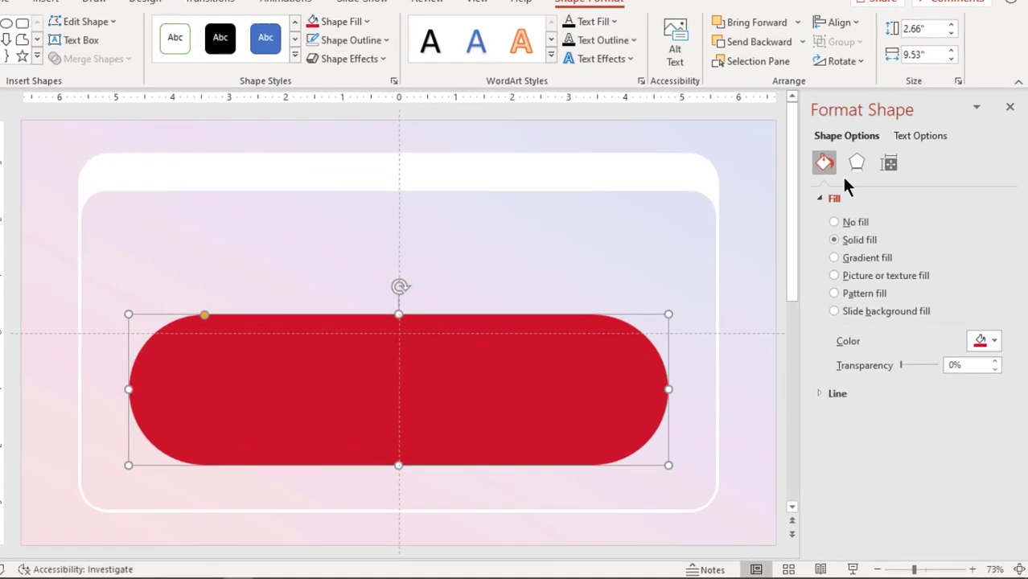
Give the red pill 52 pt soft edges, widen it, and move it to the card's bottom edge.
{"action": "left_click", "coordinate": [867, 191]}
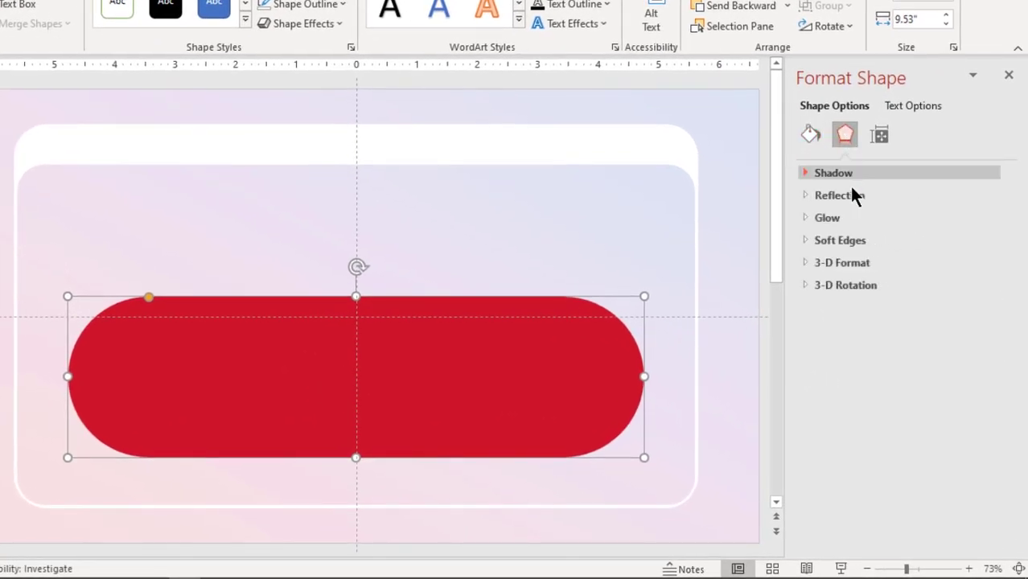
{"action": "left_click", "coordinate": [837, 239]}
{"action": "left_click_drag", "start_coordinate": [843, 285], "coordinate": [888, 289]}
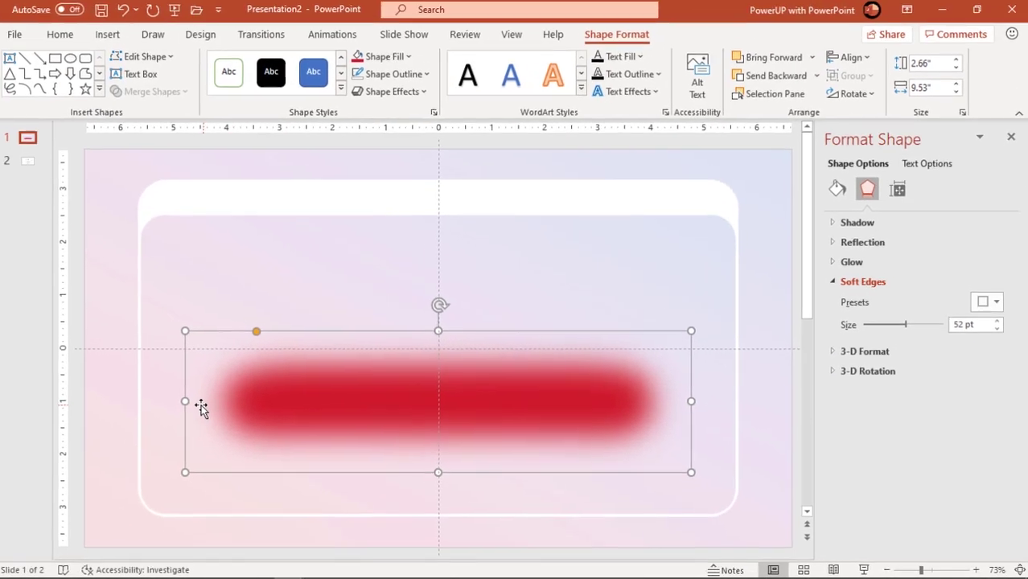
{"action": "left_click_drag", "start_coordinate": [189, 400], "coordinate": [118, 400]}
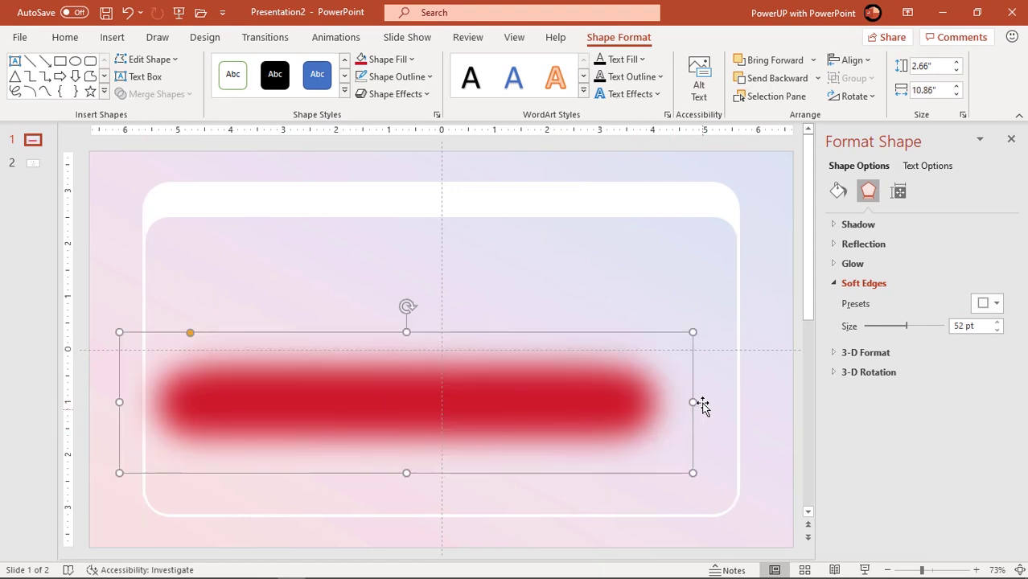
{"action": "left_click_drag", "start_coordinate": [693, 399], "coordinate": [786, 400]}
{"action": "left_click_drag", "start_coordinate": [559, 387], "coordinate": [512, 475]}
Send the red pill behind the white card and trim it to 11.73" wide, centred underneath.
{"action": "right_click", "coordinate": [512, 475]}
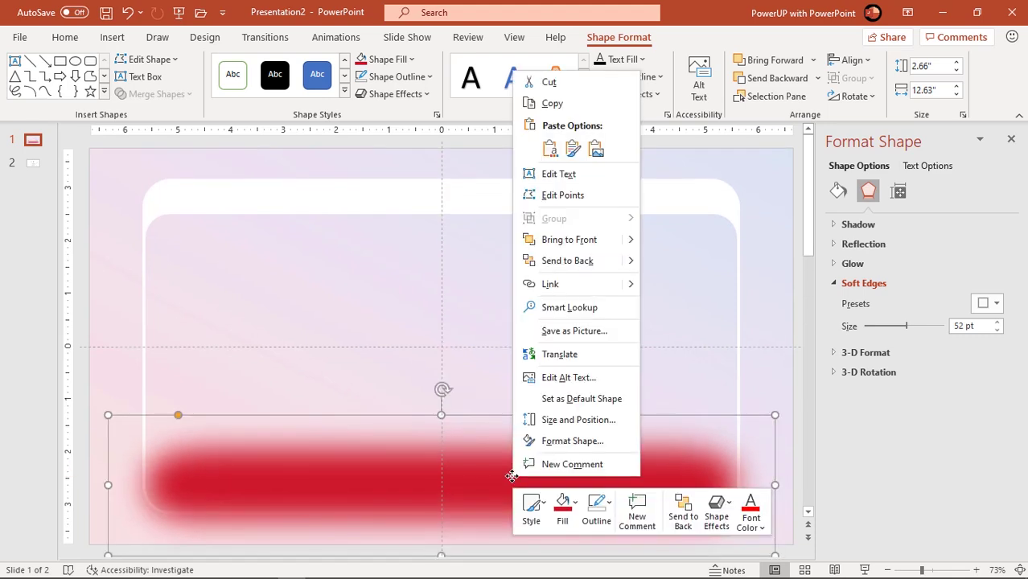
{"action": "left_click", "coordinate": [558, 261]}
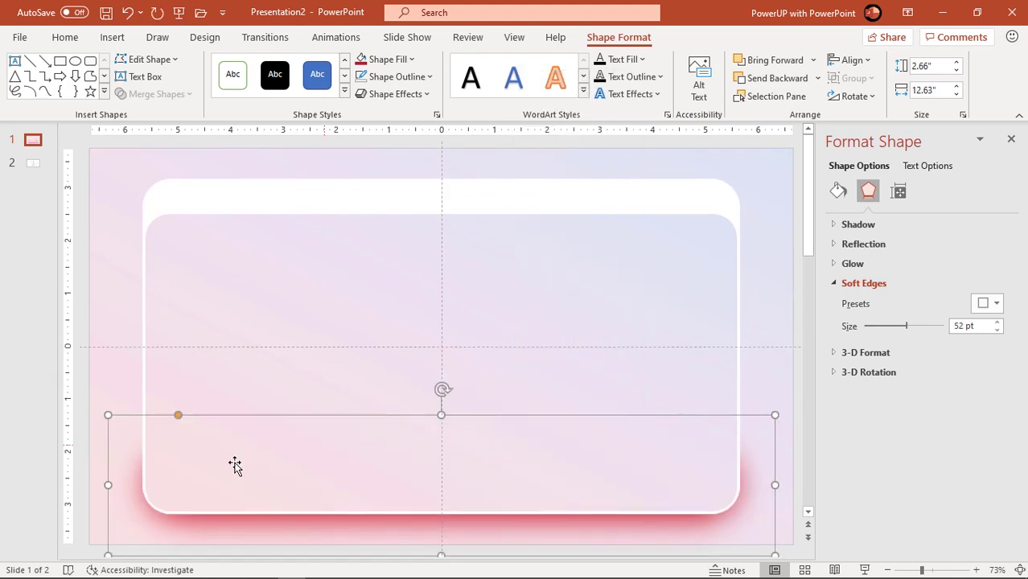
{"action": "left_click_drag", "start_coordinate": [112, 485], "coordinate": [133, 485]}
{"action": "left_click_drag", "start_coordinate": [772, 484], "coordinate": [753, 486]}
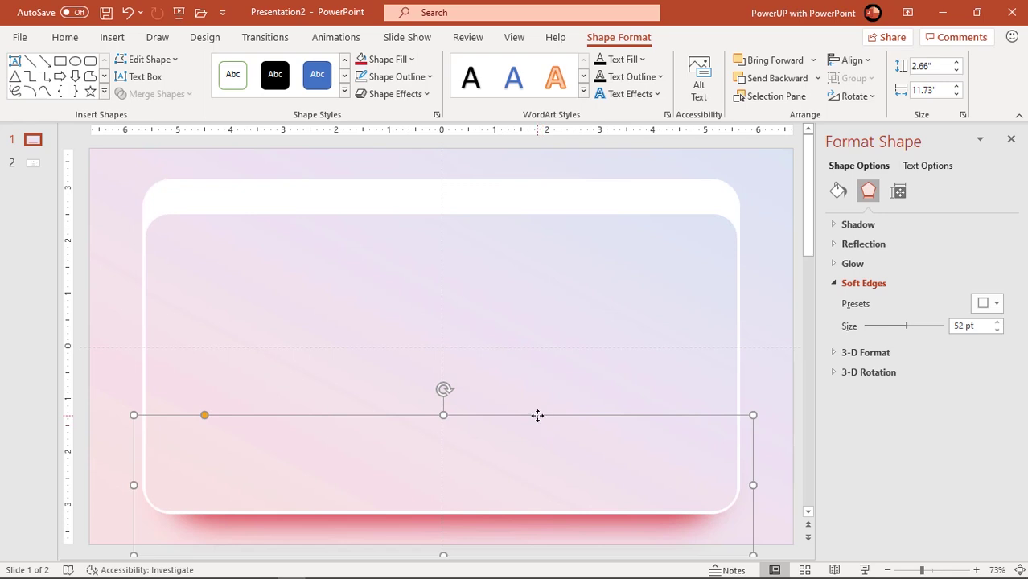
{"action": "left_click_drag", "start_coordinate": [537, 418], "coordinate": [534, 408]}
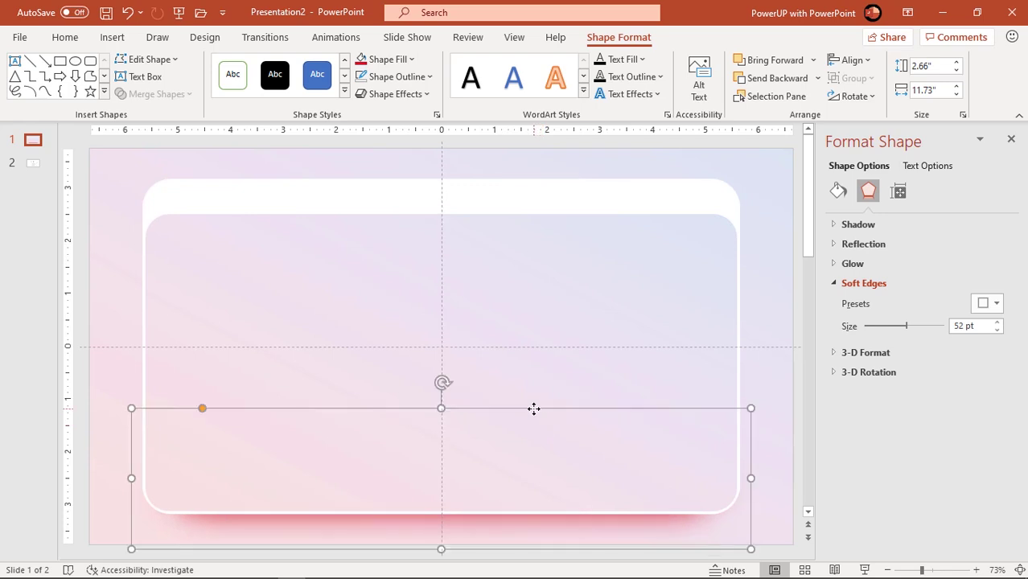
{"action": "left_click", "coordinate": [759, 310]}
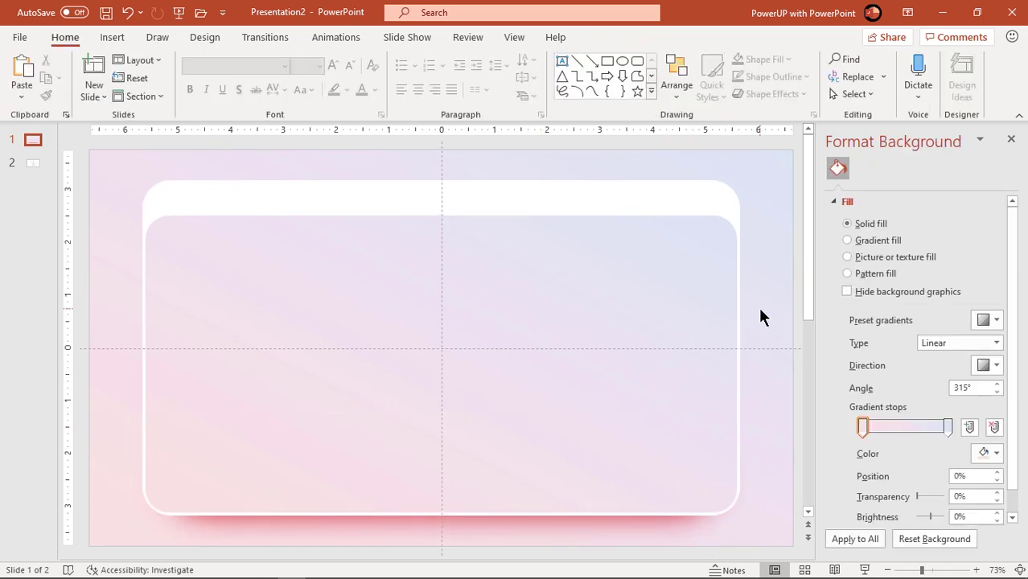
Copy the HOME, PRODUCTS, CONTACT, ABOUT US links and search icon from slide 2.
{"action": "left_click", "coordinate": [31, 164]}
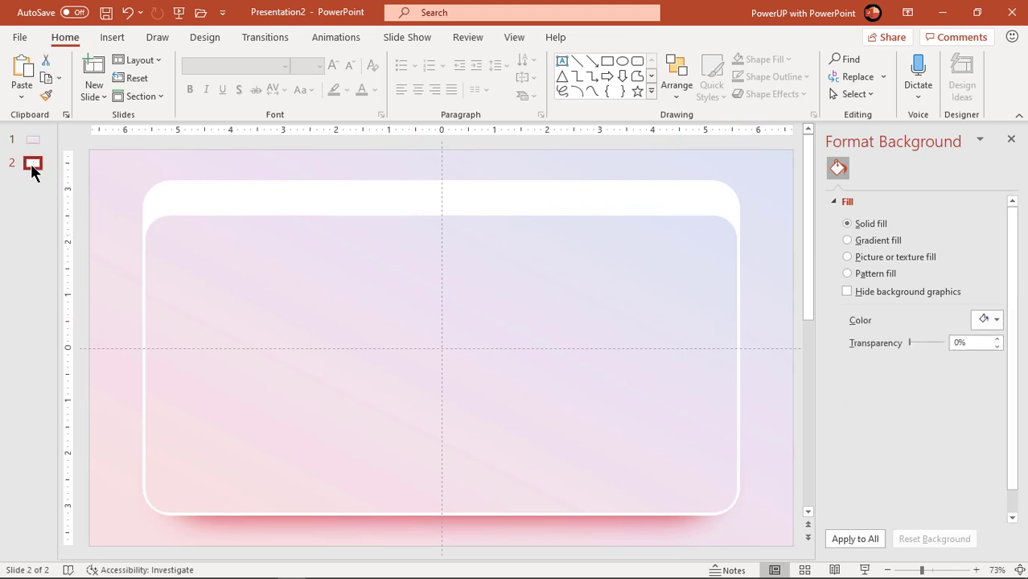
{"action": "left_click", "coordinate": [282, 331]}
{"action": "left_click", "coordinate": [340, 332], "text": "shift"}
{"action": "left_click", "coordinate": [399, 336], "text": "shift"}
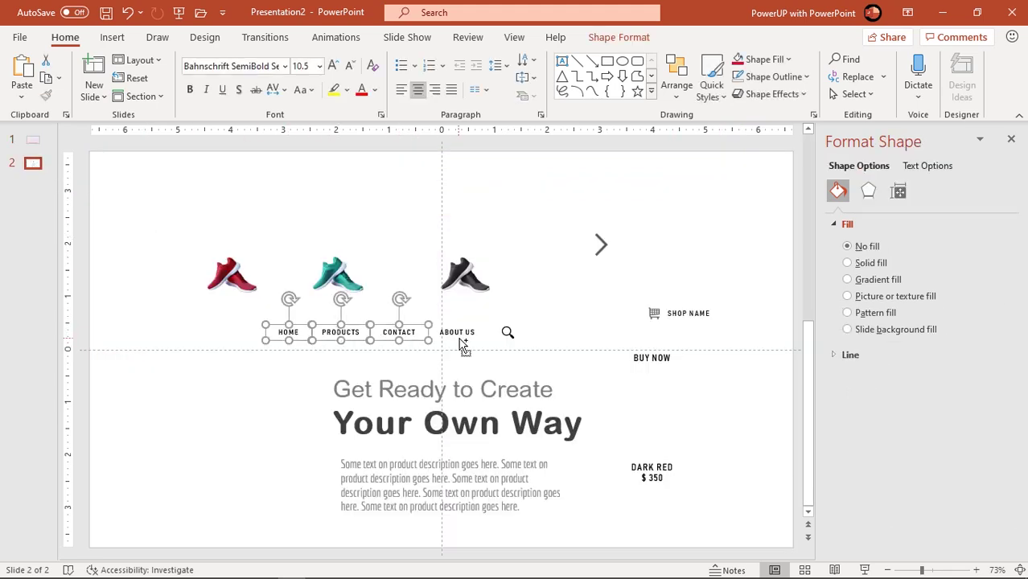
{"action": "left_click", "coordinate": [456, 336], "text": "shift"}
{"action": "left_click", "coordinate": [510, 338], "text": "shift"}
{"action": "key", "text": "ctrl+c"}
Paste the navigation items into slide 1's white header and shift the search icon right.
{"action": "left_click", "coordinate": [34, 142]}
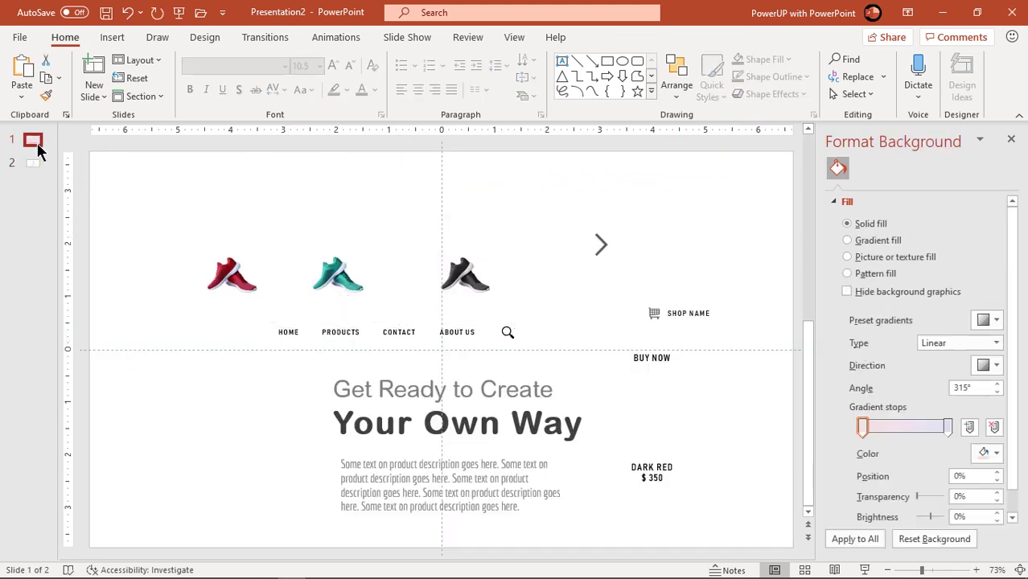
{"action": "key", "text": "ctrl+v"}
{"action": "left_click_drag", "start_coordinate": [408, 326], "coordinate": [312, 208]}
{"action": "left_click", "coordinate": [357, 229]}
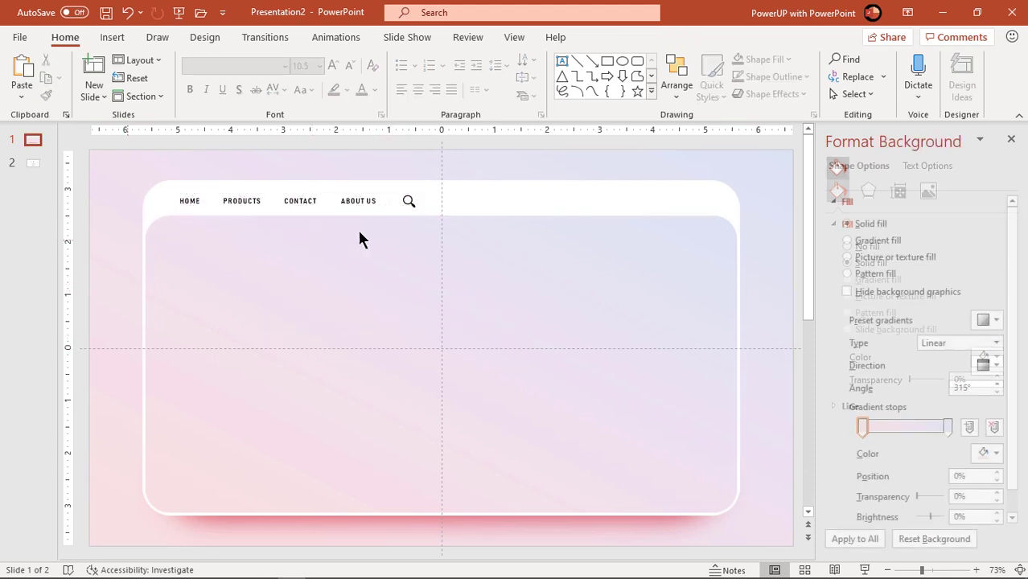
{"action": "left_click", "coordinate": [408, 201]}
{"action": "left_click_drag", "start_coordinate": [408, 201], "coordinate": [447, 201]}
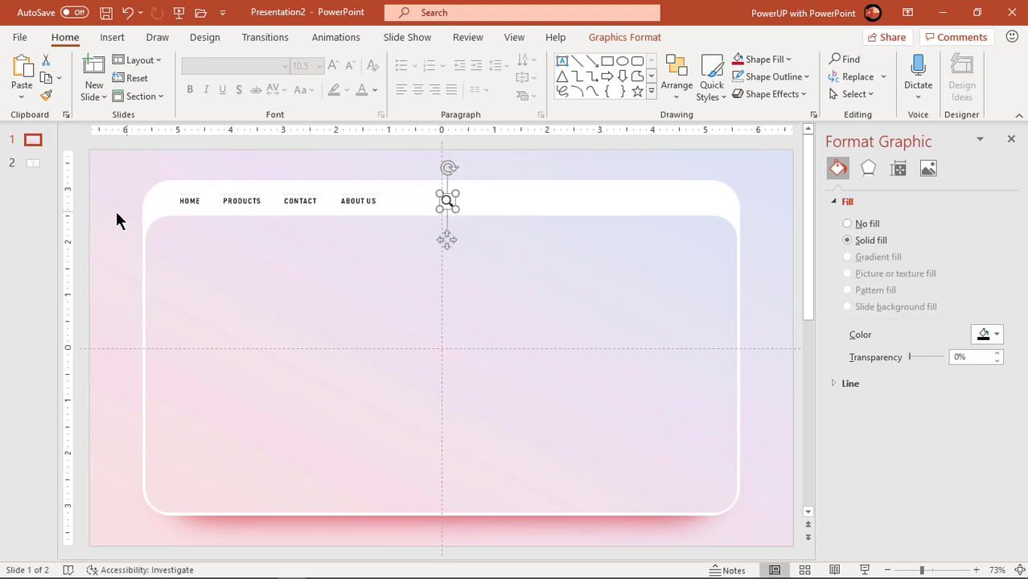
{"action": "left_click", "coordinate": [144, 212]}
{"action": "left_click", "coordinate": [195, 199]}
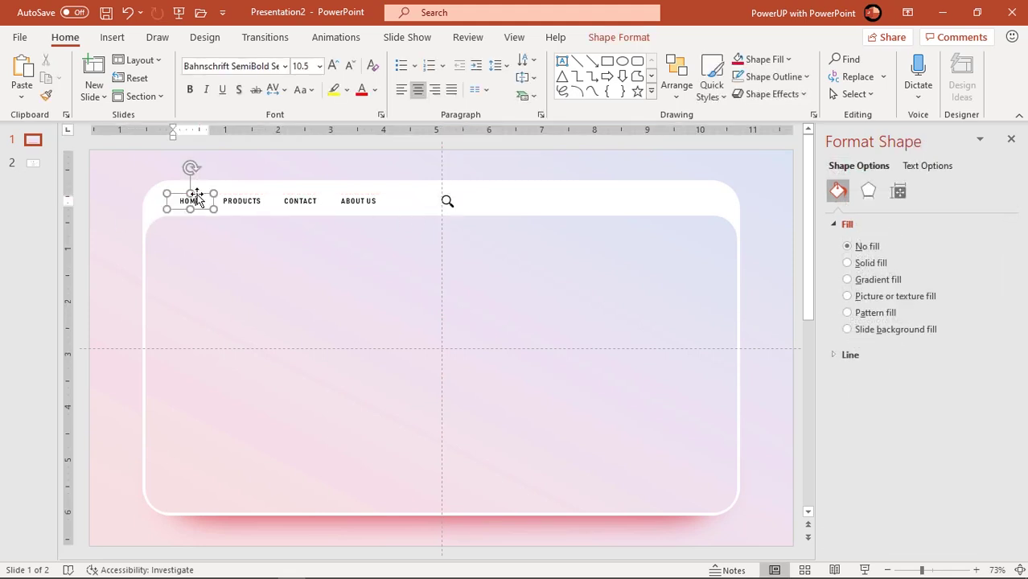
Make the HOME link text the dark red colour.
{"action": "scroll", "coordinate": [197, 199], "scroll_direction": "up", "scroll_amount": 8, "text": "ctrl"}
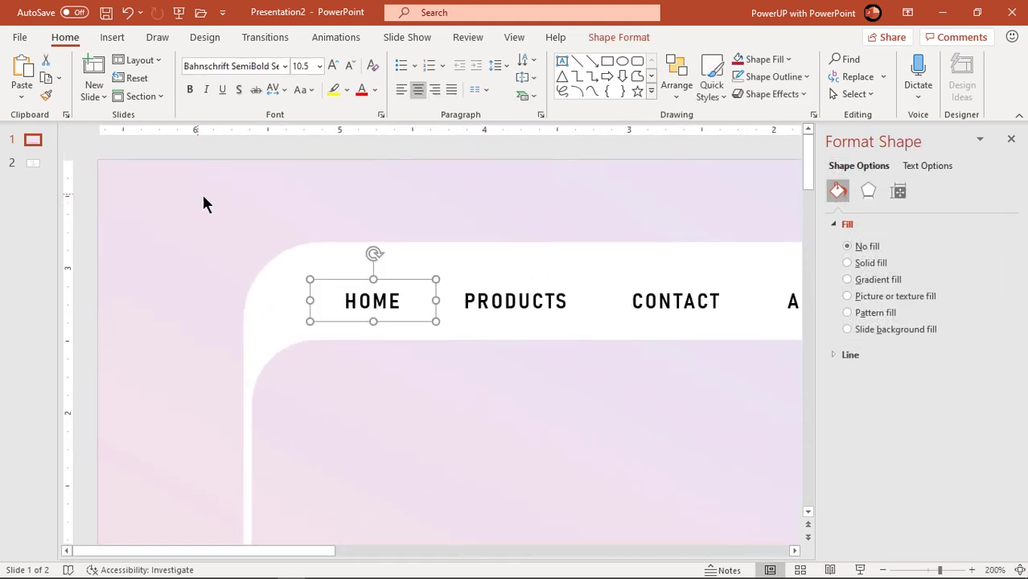
{"action": "left_click", "coordinate": [375, 91]}
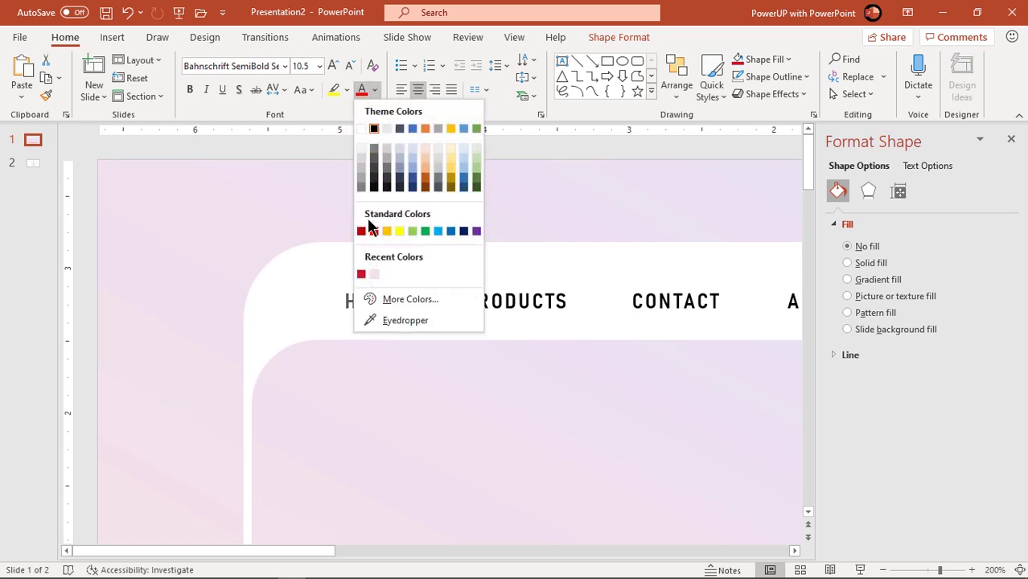
{"action": "left_click", "coordinate": [361, 275]}
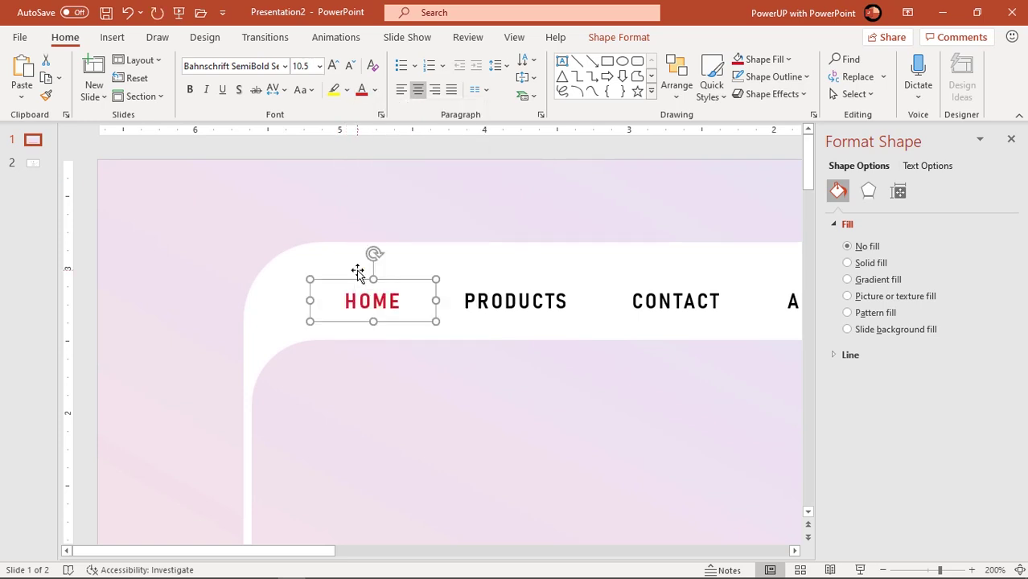
Draw a short 2¼ pt red line under HOME.
{"action": "left_click", "coordinate": [112, 38]}
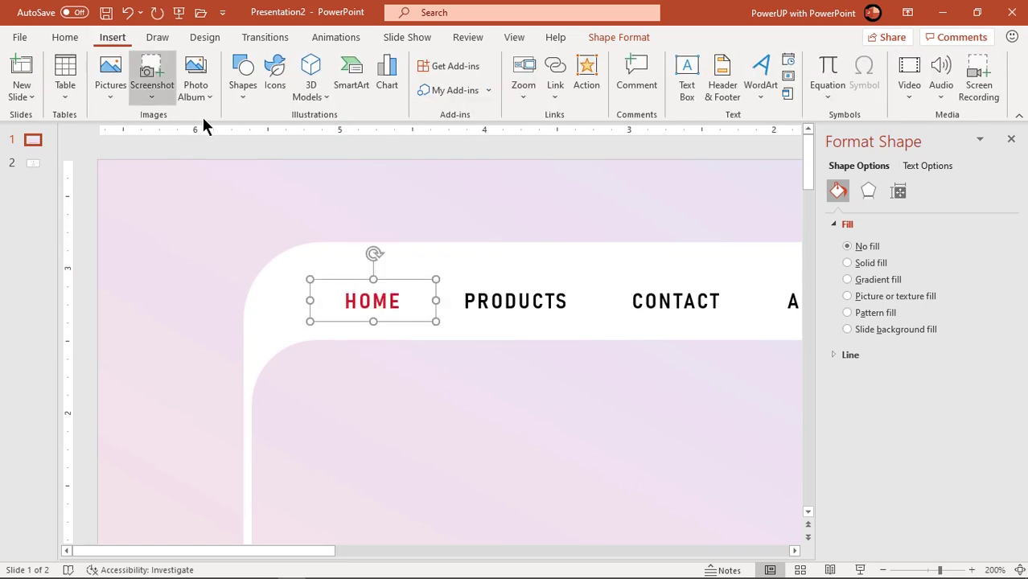
{"action": "left_click", "coordinate": [238, 96]}
{"action": "left_click", "coordinate": [251, 135]}
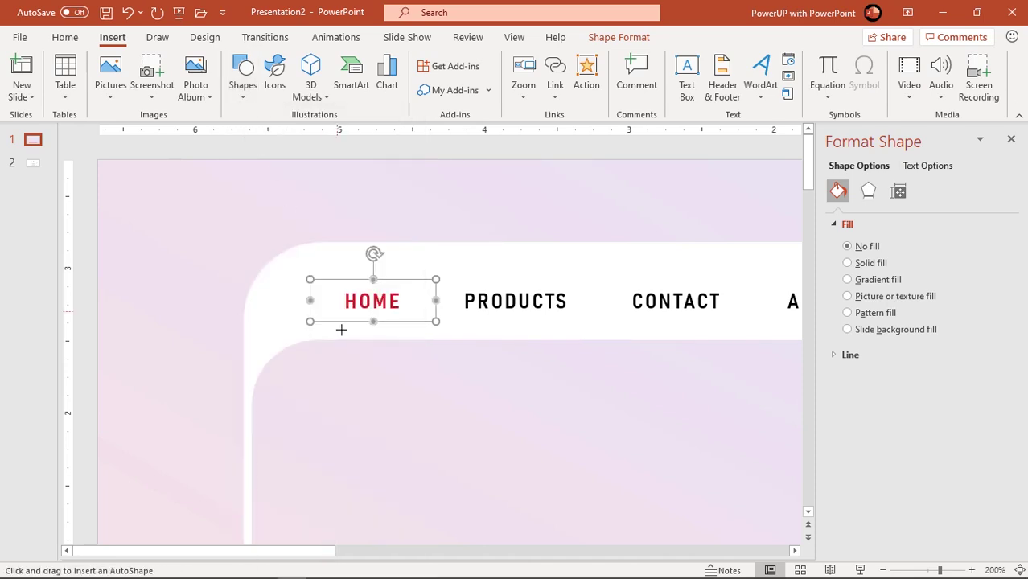
{"action": "mouse_move", "coordinate": [339, 322]}
{"action": "left_mouse_down"}
{"action": "mouse_move", "coordinate": [401, 322]}
{"action": "mouse_move", "coordinate": [387, 333]}
{"action": "left_mouse_up"}
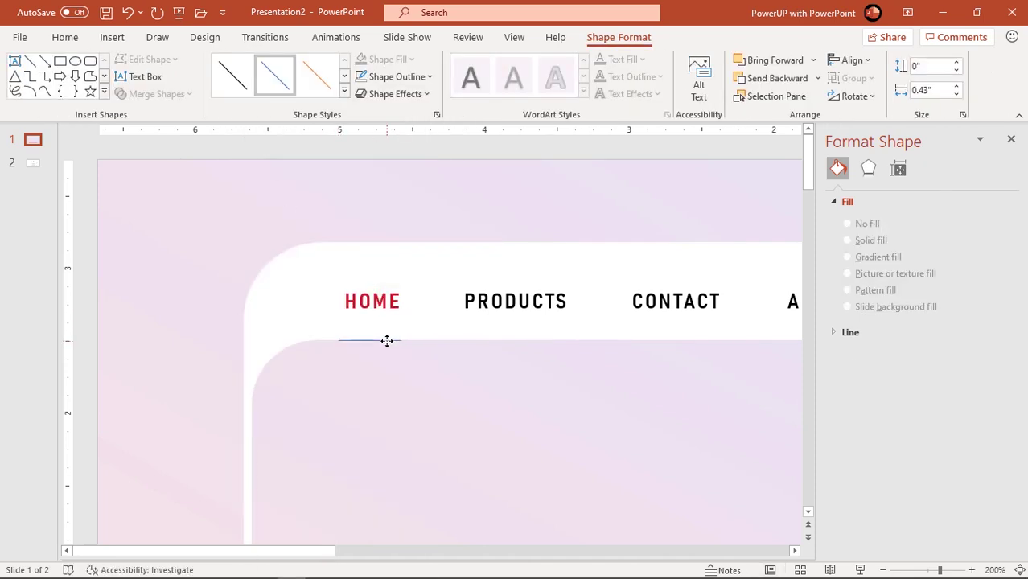
{"action": "left_click", "coordinate": [408, 78]}
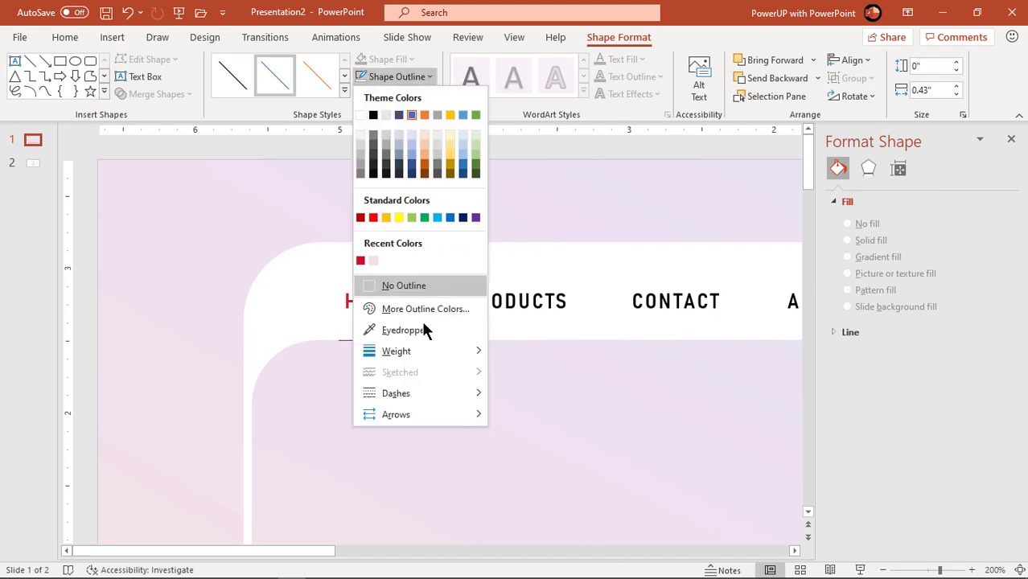
{"action": "mouse_move", "coordinate": [419, 352]}
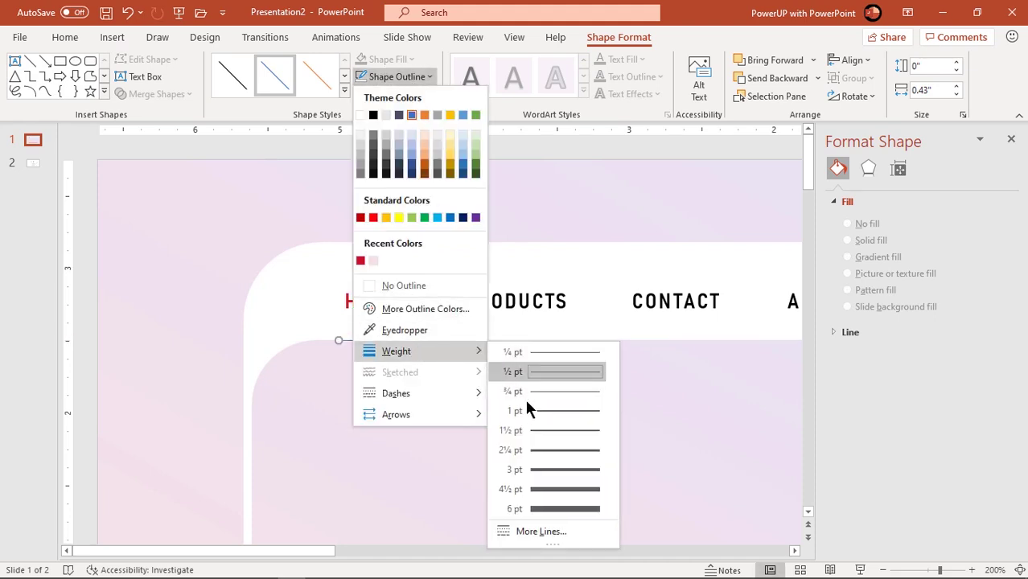
{"action": "left_click", "coordinate": [540, 454]}
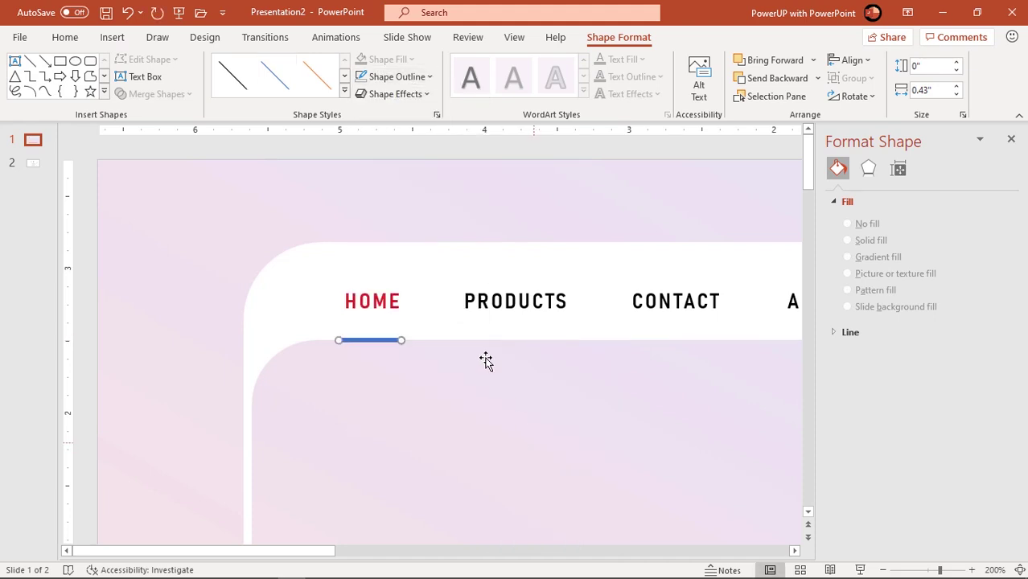
{"action": "left_click", "coordinate": [406, 78]}
{"action": "left_click", "coordinate": [359, 259]}
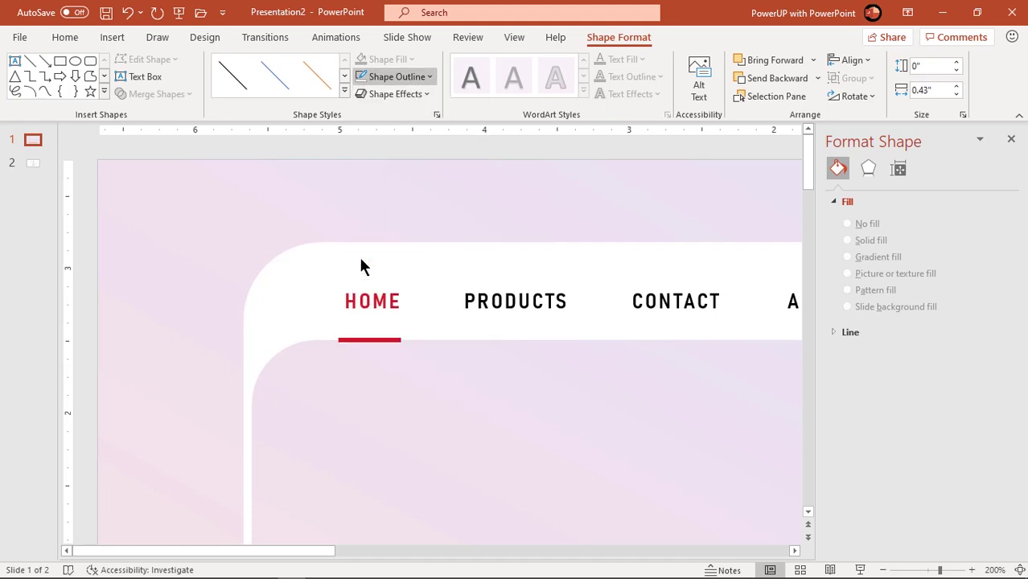
{"action": "scroll", "coordinate": [337, 338], "scroll_direction": "down", "scroll_amount": 10}
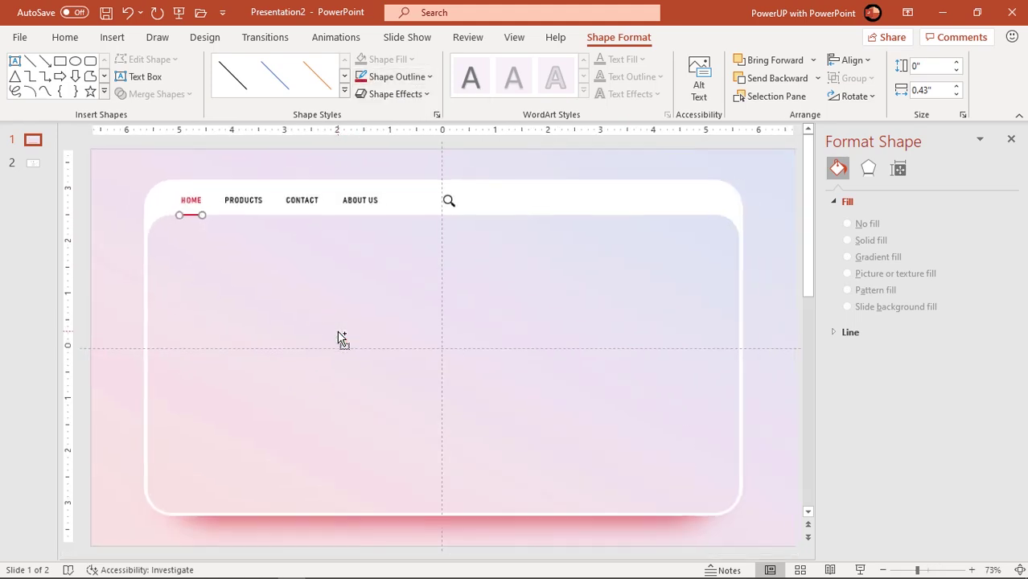
Bring the cart SHOP NAME graphic from slide 2 into slide 1's navigation bar.
{"action": "left_click", "coordinate": [115, 316]}
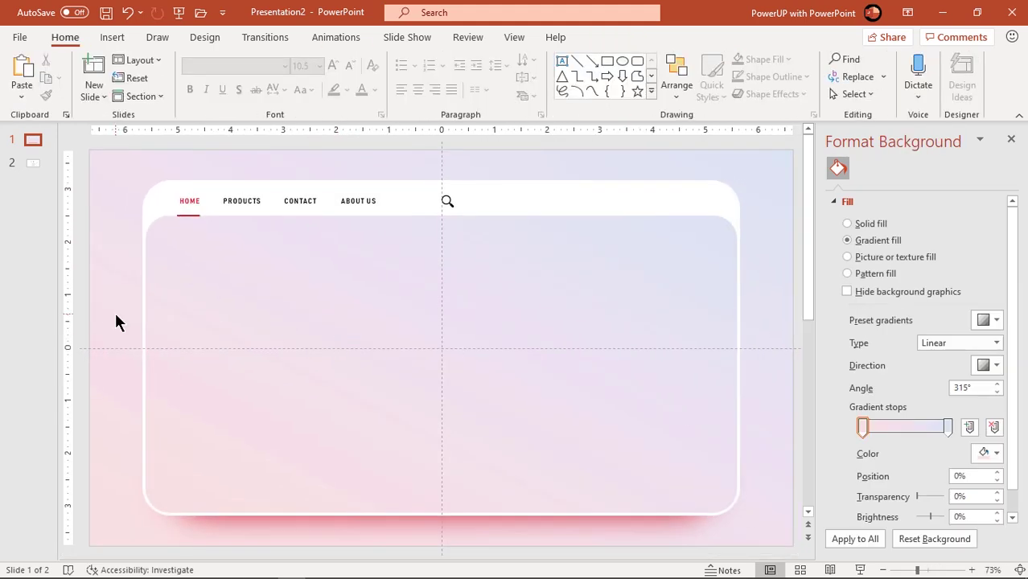
{"action": "left_click", "coordinate": [32, 163]}
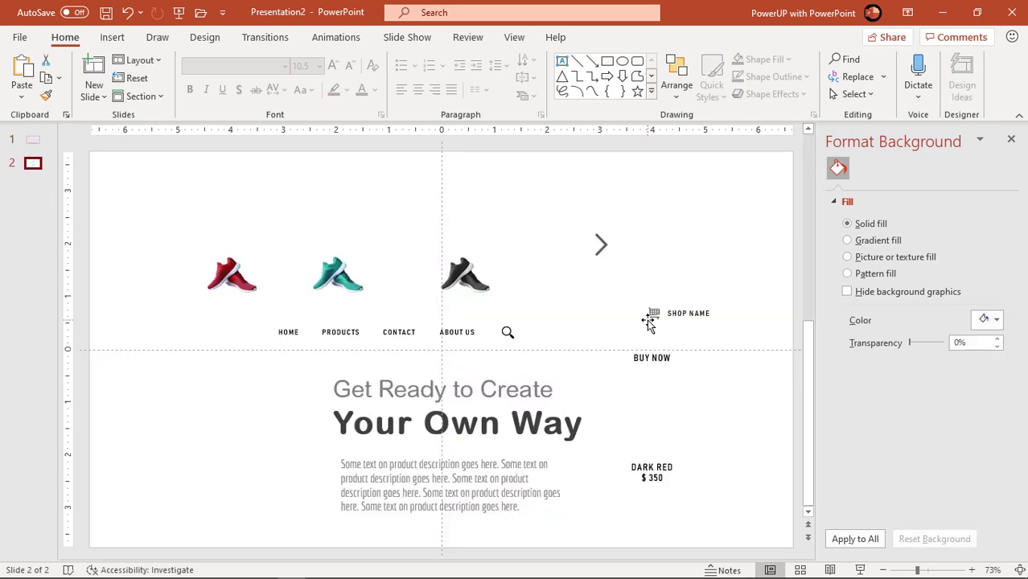
{"action": "left_click", "coordinate": [653, 313]}
{"action": "left_click", "coordinate": [696, 315], "text": "shift"}
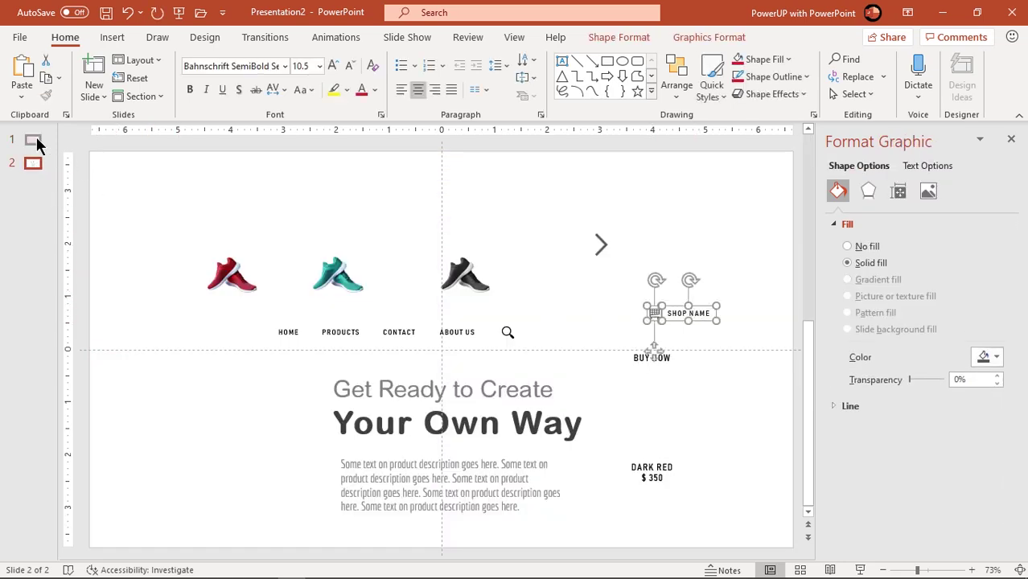
{"action": "left_click", "coordinate": [36, 142]}
{"action": "key", "text": "ctrl+v"}
{"action": "left_click_drag", "start_coordinate": [673, 326], "coordinate": [673, 204]}
{"action": "left_click", "coordinate": [725, 202]}
Make SHOP NAME, ABOUT US, CONTACT and PRODUCTS dark grey.
{"action": "left_click", "coordinate": [698, 193]}
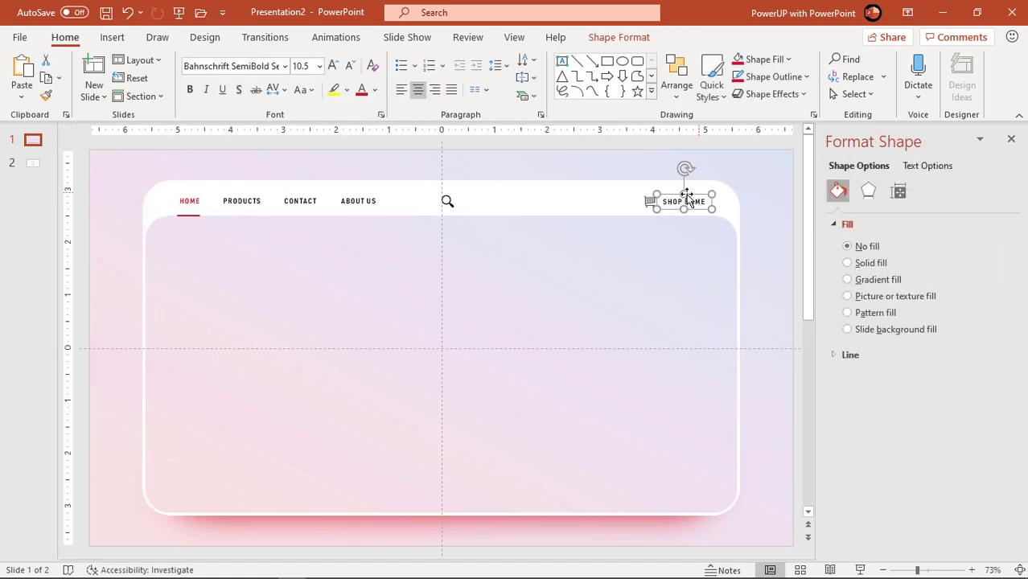
{"action": "left_click", "coordinate": [354, 201], "text": "shift"}
{"action": "left_click", "coordinate": [301, 200], "text": "shift"}
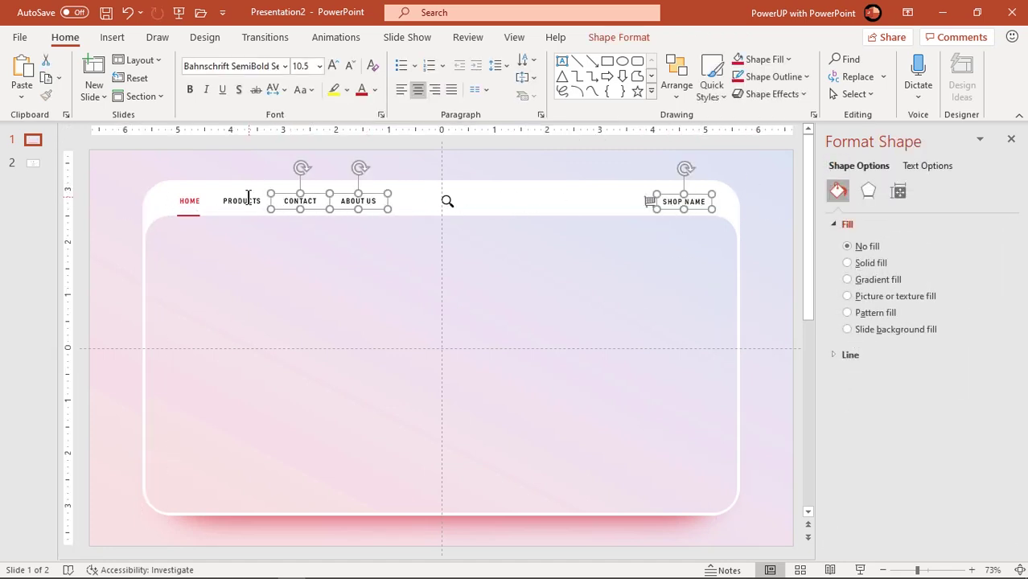
{"action": "left_click", "coordinate": [245, 201], "text": "shift"}
{"action": "left_click", "coordinate": [374, 90]}
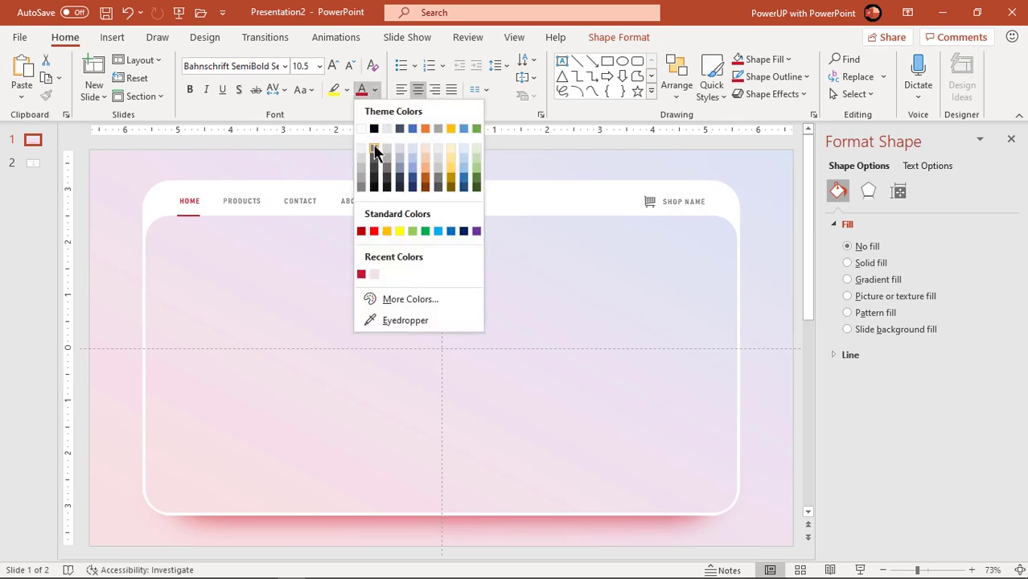
{"action": "left_click", "coordinate": [374, 147]}
Check the fill colours of the cart and search icons, leaving them unchanged.
{"action": "left_click", "coordinate": [647, 202]}
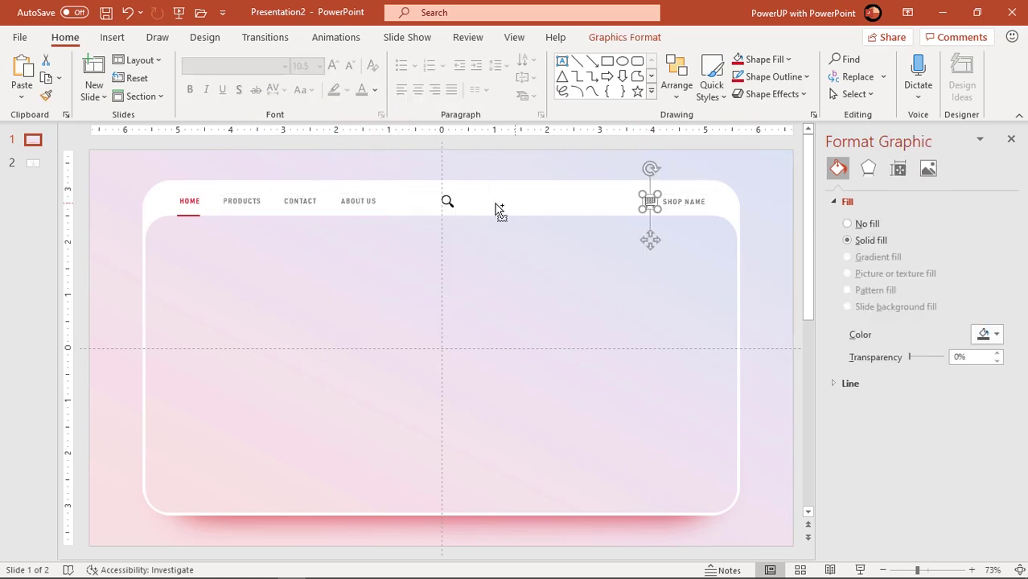
{"action": "left_click", "coordinate": [450, 203], "text": "shift"}
{"action": "left_click", "coordinate": [467, 62]}
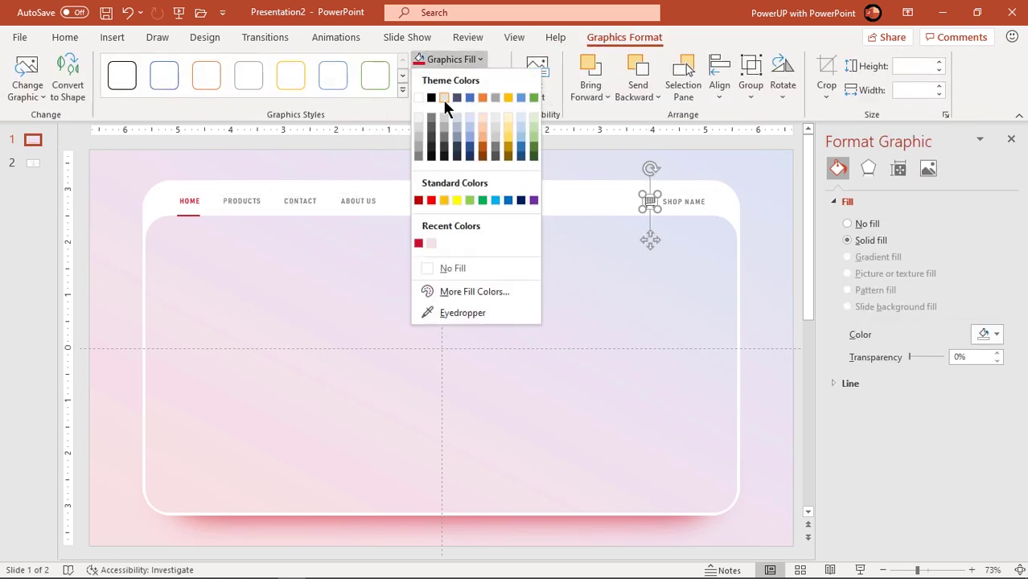
{"action": "key", "text": "Escape"}
{"action": "left_click", "coordinate": [756, 270]}
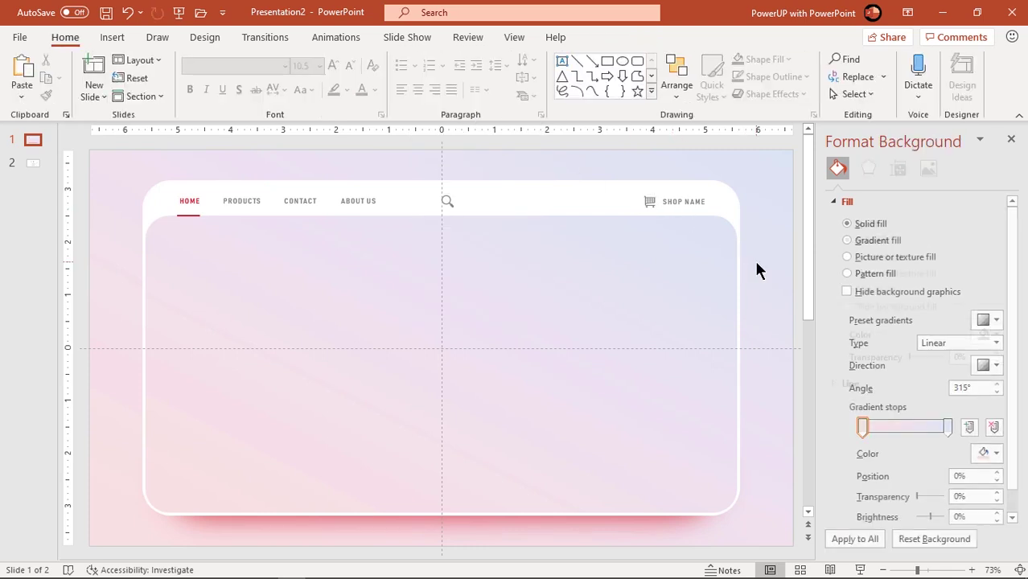
{"action": "left_click", "coordinate": [33, 164]}
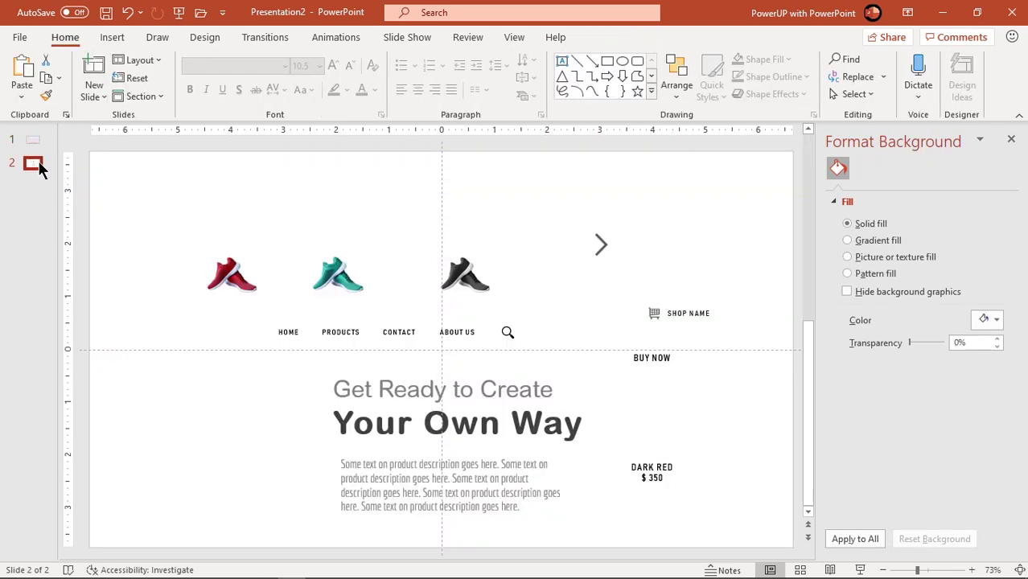
Copy the red, teal and black shoe pictures from slide 2 to the bottom left of slide 1's card.
{"action": "left_click", "coordinate": [227, 281]}
{"action": "left_click", "coordinate": [338, 278], "text": "shift"}
{"action": "left_click", "coordinate": [455, 278], "text": "shift"}
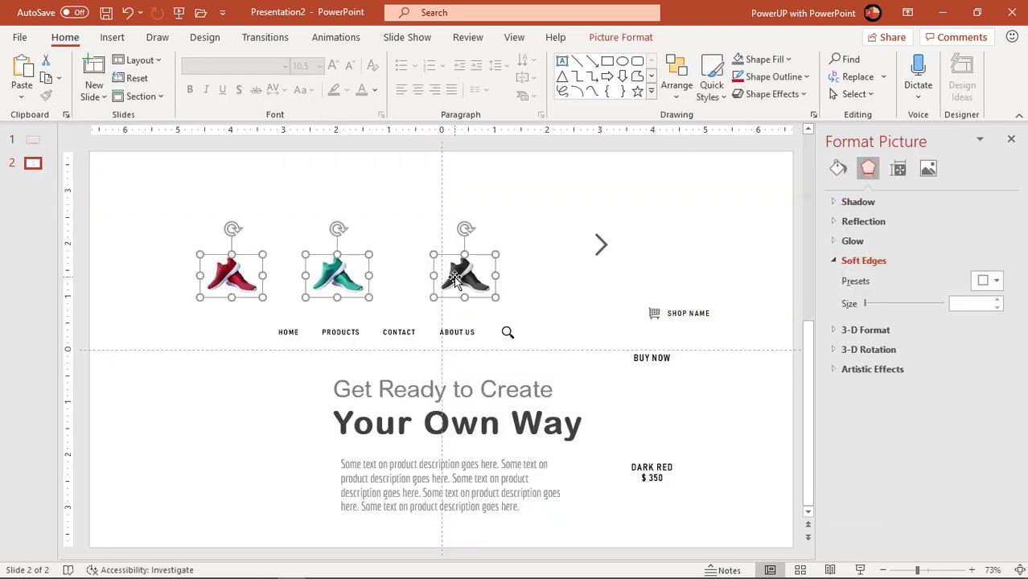
{"action": "key", "text": "ctrl+c"}
{"action": "left_click", "coordinate": [33, 140]}
{"action": "key", "text": "ctrl+v"}
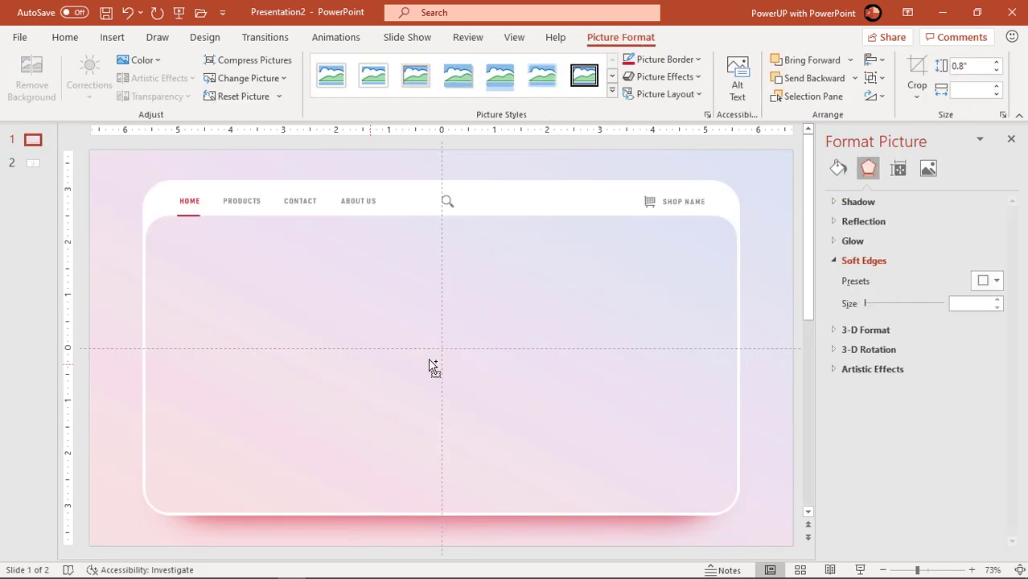
{"action": "left_click_drag", "start_coordinate": [339, 279], "coordinate": [307, 461]}
Shrink the teal and black shoes and nudge them down and to the right.
{"action": "left_click", "coordinate": [754, 410]}
{"action": "left_click", "coordinate": [438, 462]}
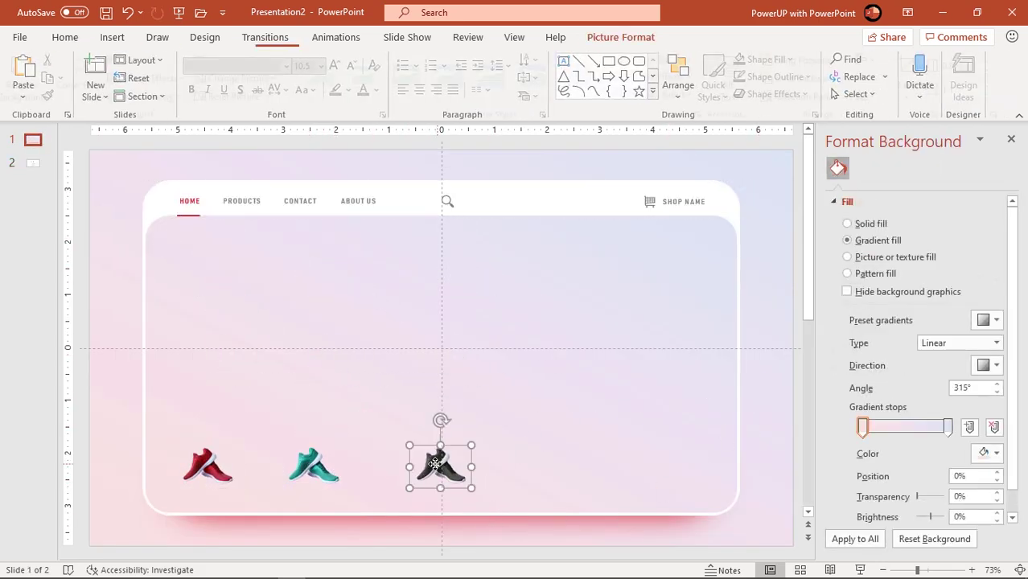
{"action": "left_click", "coordinate": [344, 473], "text": "shift"}
{"action": "left_click_drag", "start_coordinate": [470, 491], "coordinate": [449, 471]}
{"action": "left_click_drag", "start_coordinate": [295, 472], "coordinate": [306, 480]}
Move the black shoe beside the teal one and align all three shoes on their middles.
{"action": "left_click", "coordinate": [494, 452]}
{"action": "left_click", "coordinate": [432, 469]}
{"action": "left_click_drag", "start_coordinate": [432, 470], "coordinate": [361, 470]}
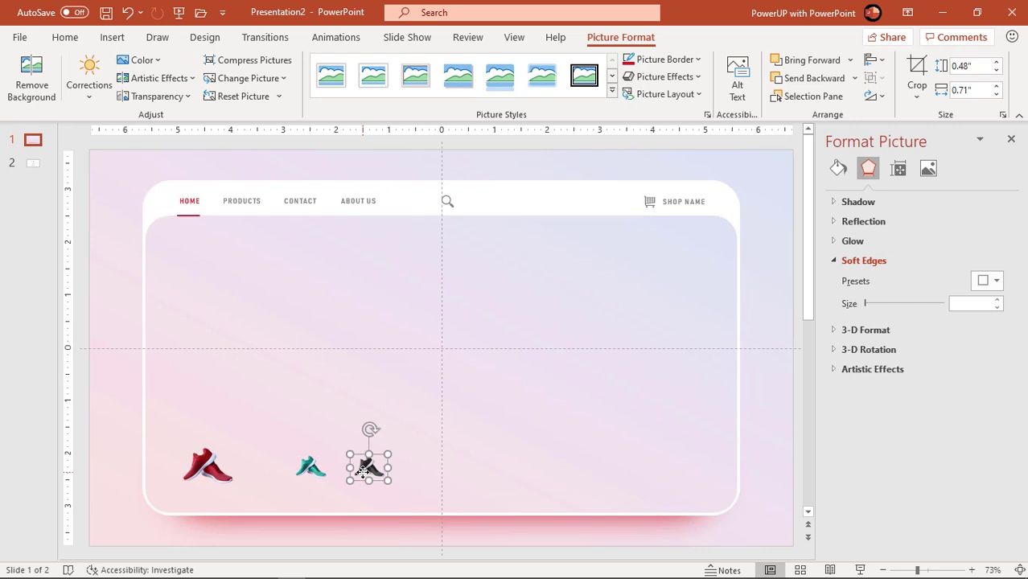
{"action": "left_click", "coordinate": [237, 465], "text": "shift"}
{"action": "left_click", "coordinate": [308, 466], "text": "shift"}
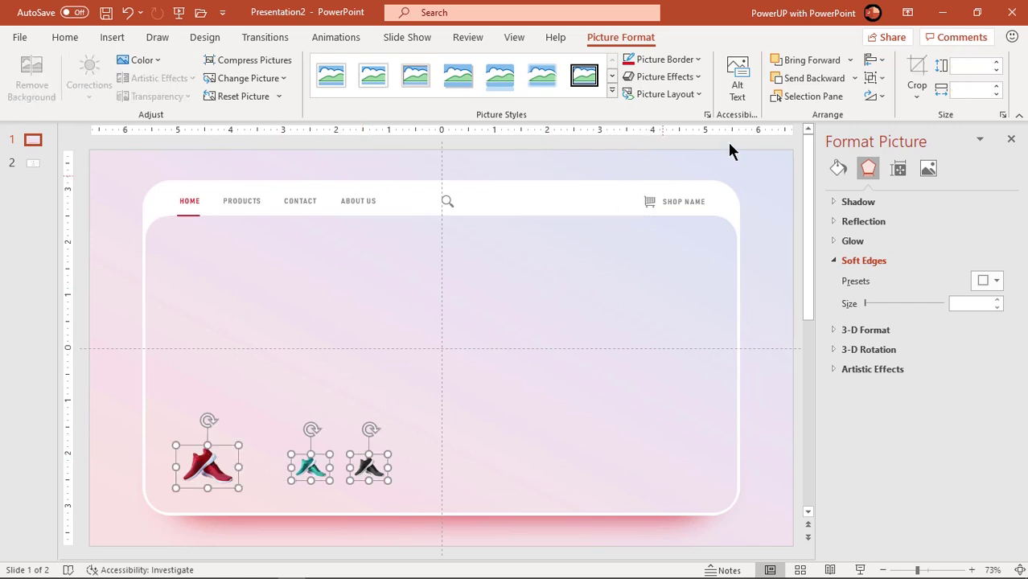
{"action": "left_click", "coordinate": [873, 62]}
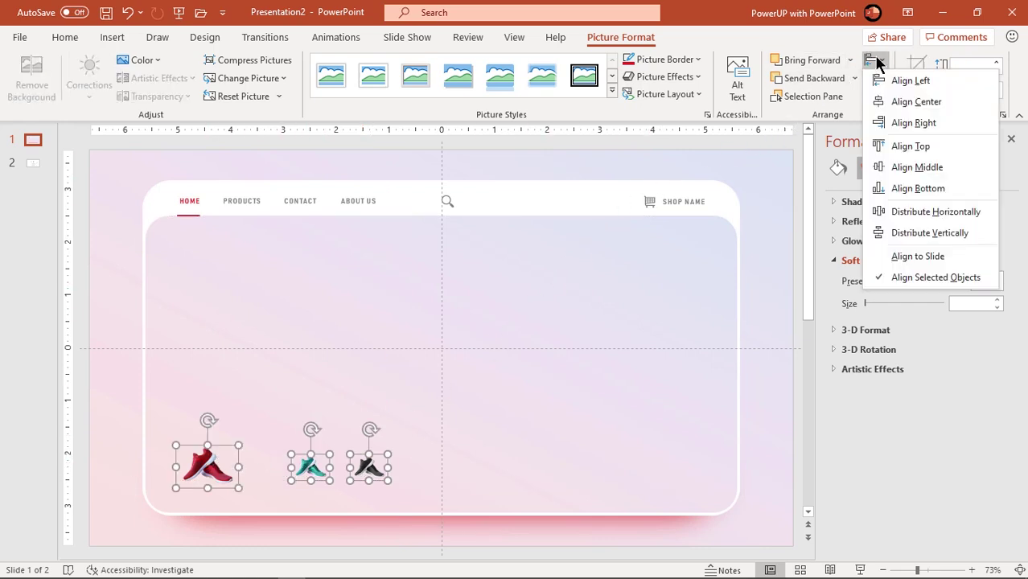
{"action": "left_click", "coordinate": [901, 166]}
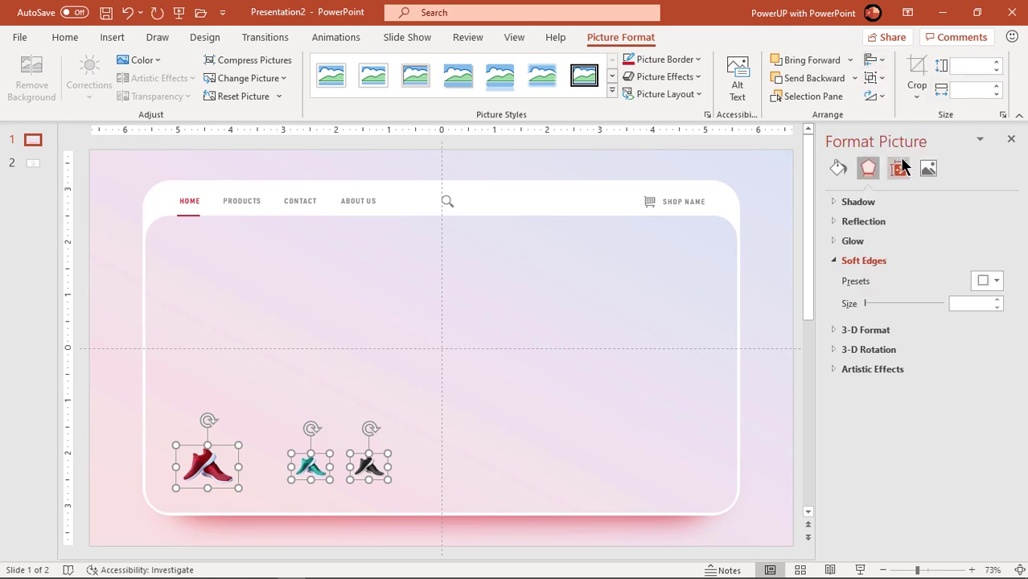
{"action": "left_click", "coordinate": [120, 329]}
{"action": "left_click", "coordinate": [30, 168]}
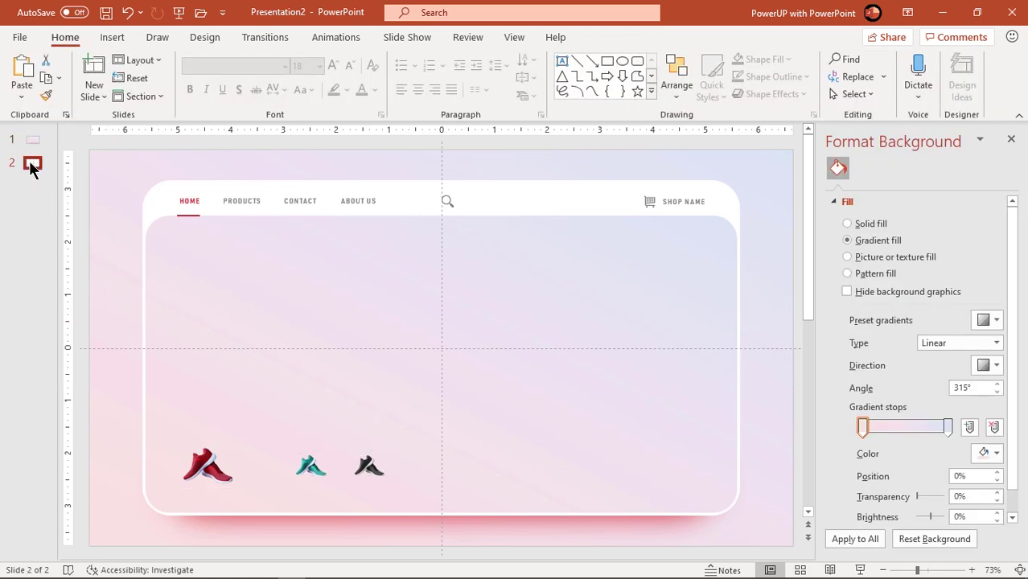
Paste the 'Get Ready to Create / Your Own Way' title and description onto slide 1's right half.
{"action": "left_click", "coordinate": [366, 372]}
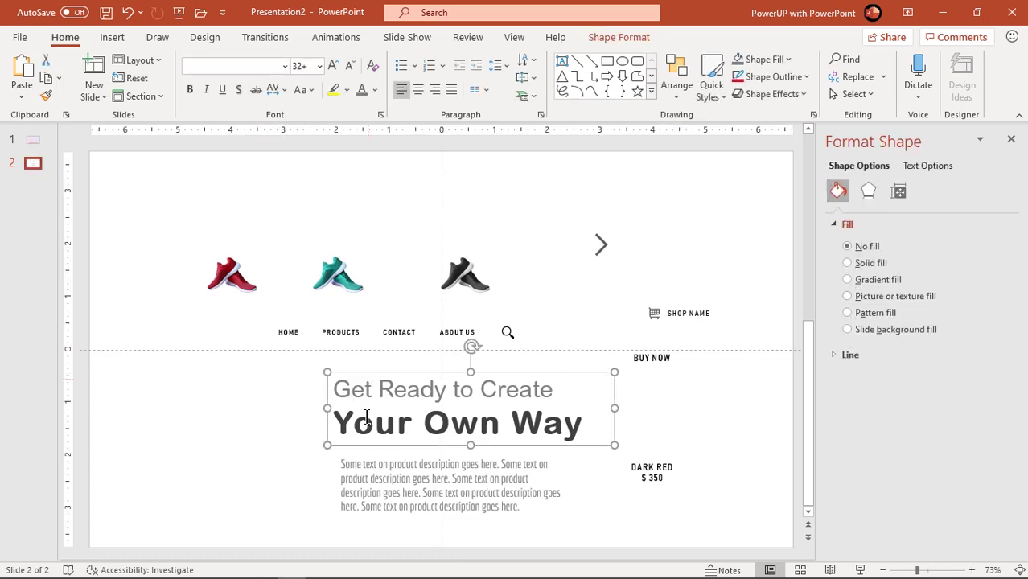
{"action": "left_click", "coordinate": [365, 480], "text": "shift"}
{"action": "left_click", "coordinate": [32, 140]}
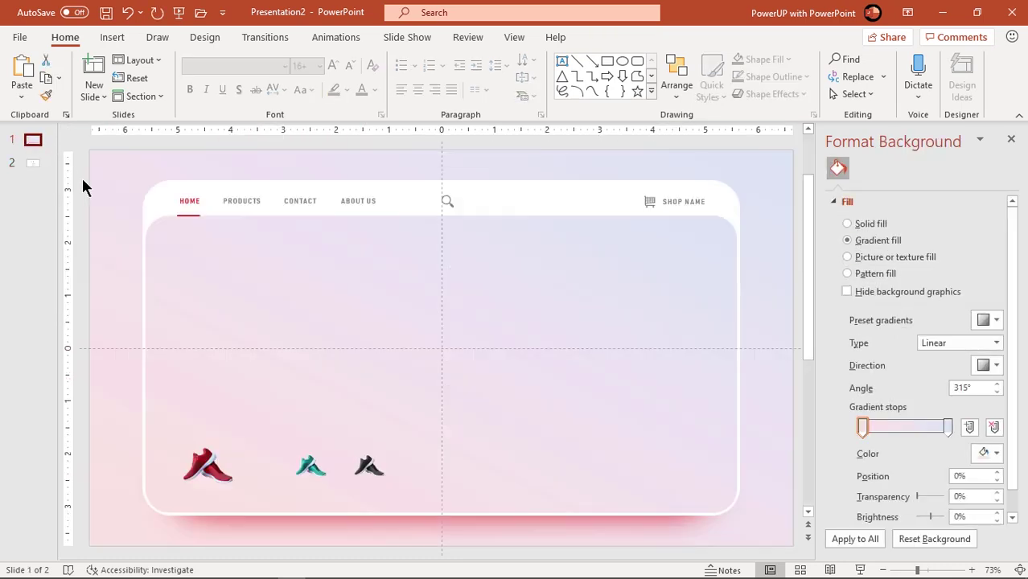
{"action": "key", "text": "ctrl+v"}
{"action": "left_click_drag", "start_coordinate": [451, 372], "coordinate": [557, 257]}
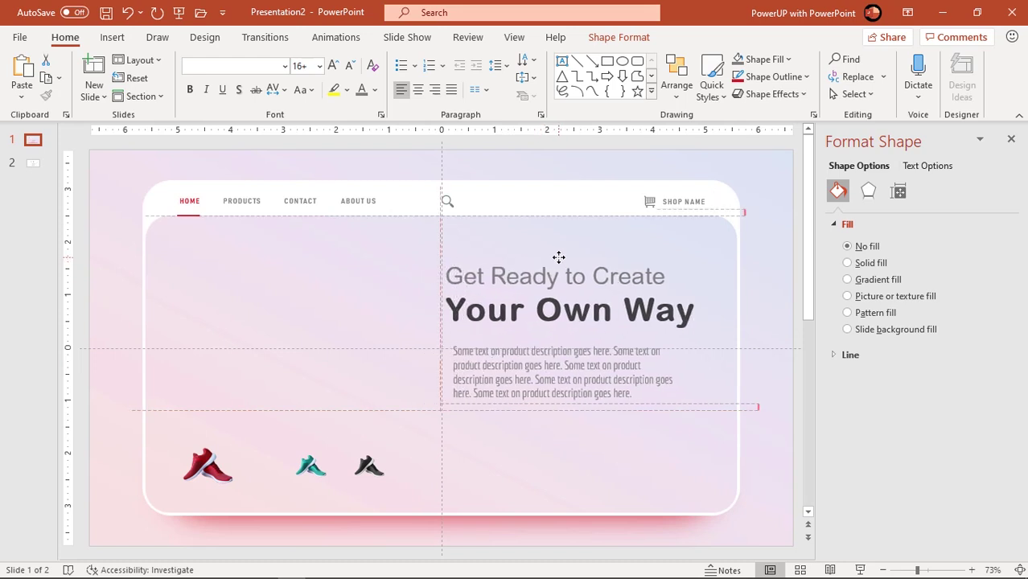
{"action": "left_click", "coordinate": [528, 171]}
{"action": "left_click", "coordinate": [209, 465]}
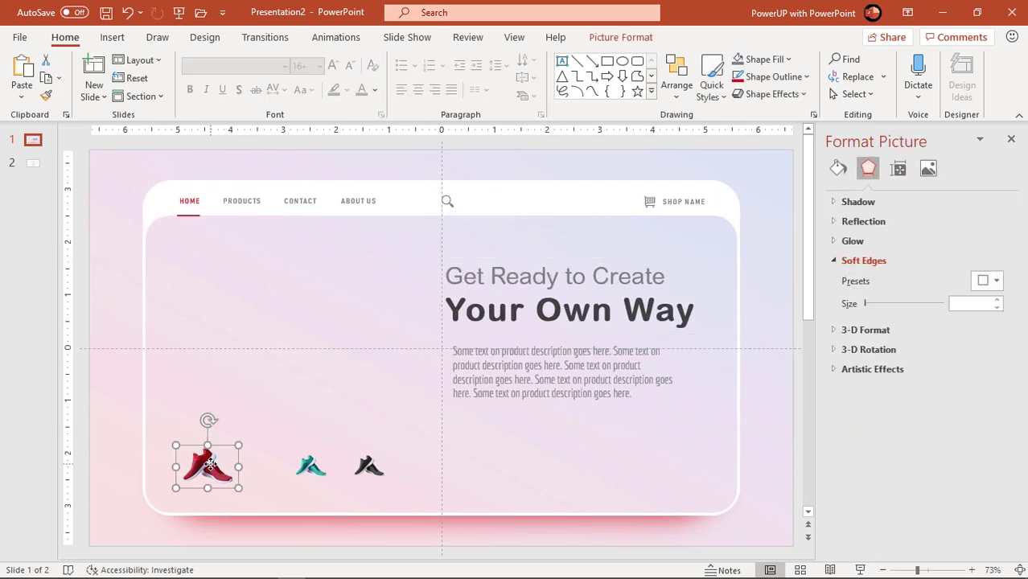
Duplicate the small red shoe and enlarge the copy at the card's upper left.
{"action": "left_click_drag", "start_coordinate": [210, 474], "coordinate": [208, 298]}
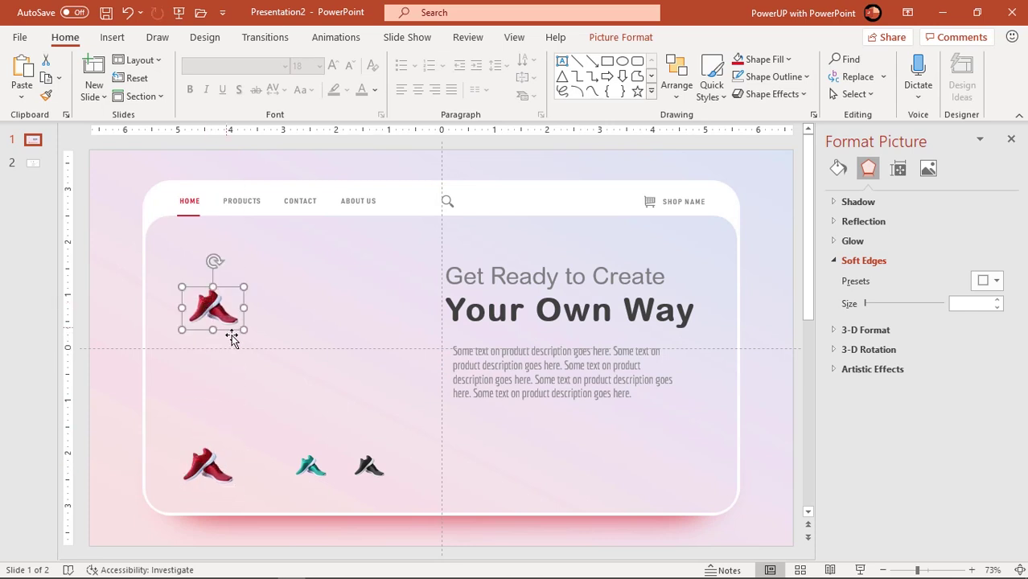
{"action": "left_click_drag", "start_coordinate": [243, 337], "coordinate": [402, 434]}
{"action": "mouse_move", "coordinate": [343, 405]}
{"action": "left_mouse_down"}
{"action": "mouse_move", "coordinate": [322, 373]}
{"action": "mouse_move", "coordinate": [332, 391]}
{"action": "left_mouse_up"}
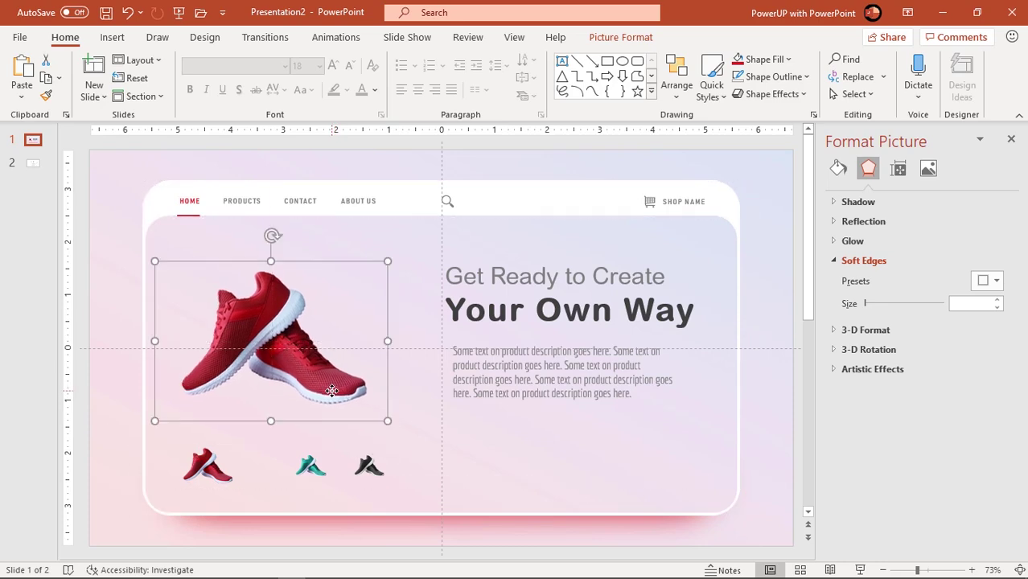
Draw an oval over the large red shoe.
{"action": "scroll", "coordinate": [333, 397], "scroll_direction": "up", "scroll_amount": 5, "text": "ctrl"}
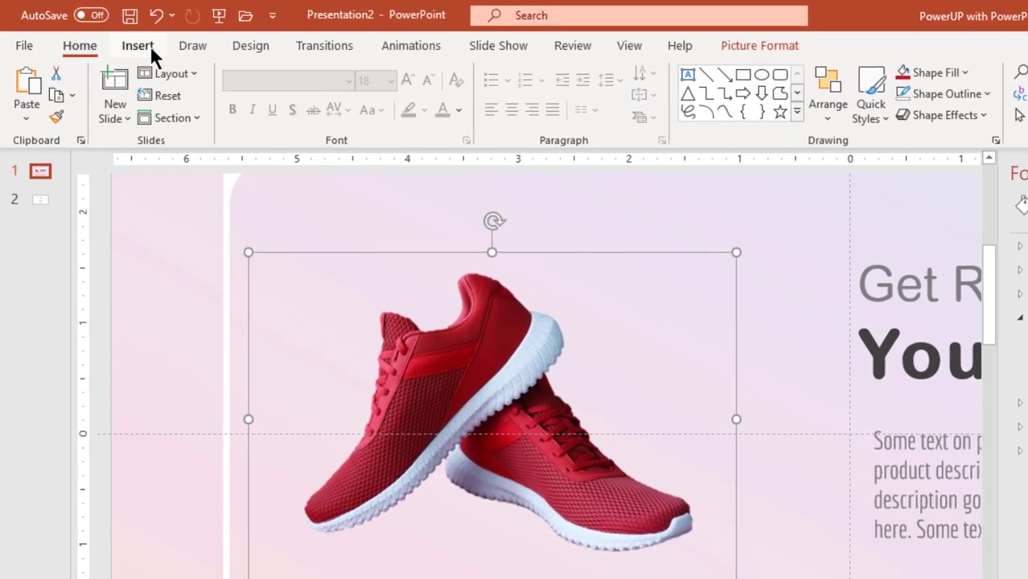
{"action": "left_click", "coordinate": [127, 42]}
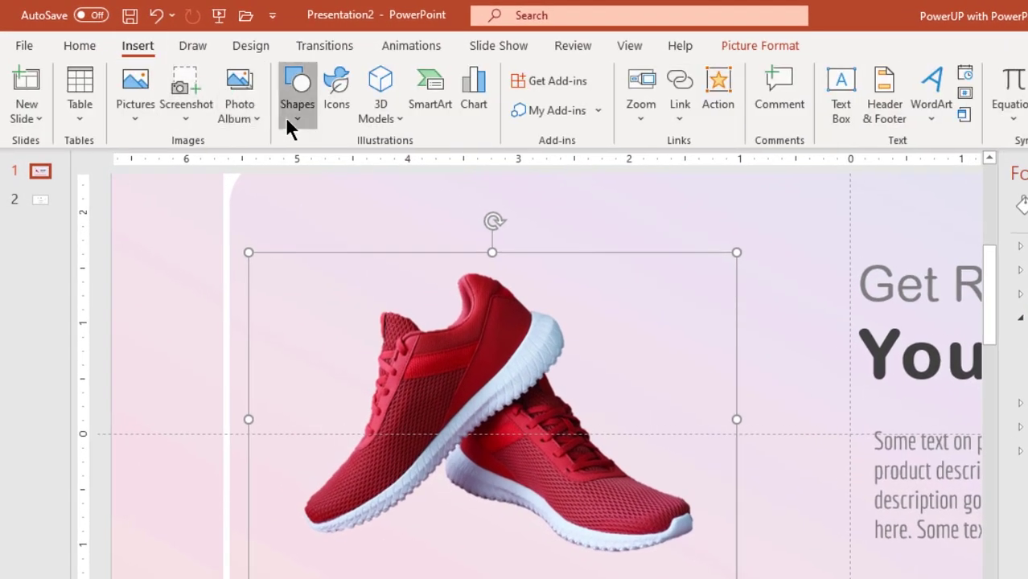
{"action": "left_click", "coordinate": [258, 98]}
{"action": "left_click", "coordinate": [363, 167]}
{"action": "left_click_drag", "start_coordinate": [536, 420], "coordinate": [638, 566]}
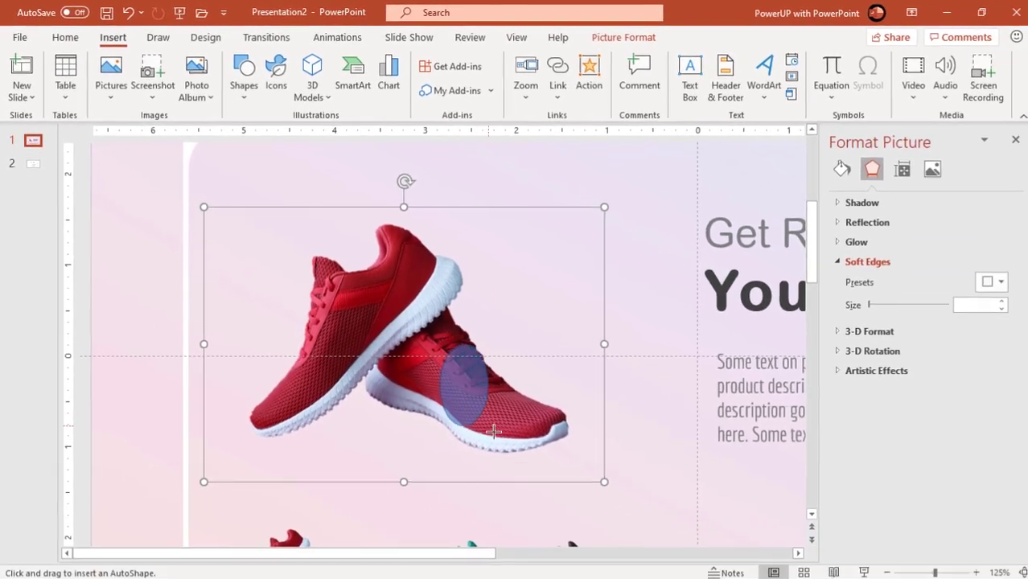
{"action": "left_click_drag", "start_coordinate": [520, 461], "coordinate": [538, 494]}
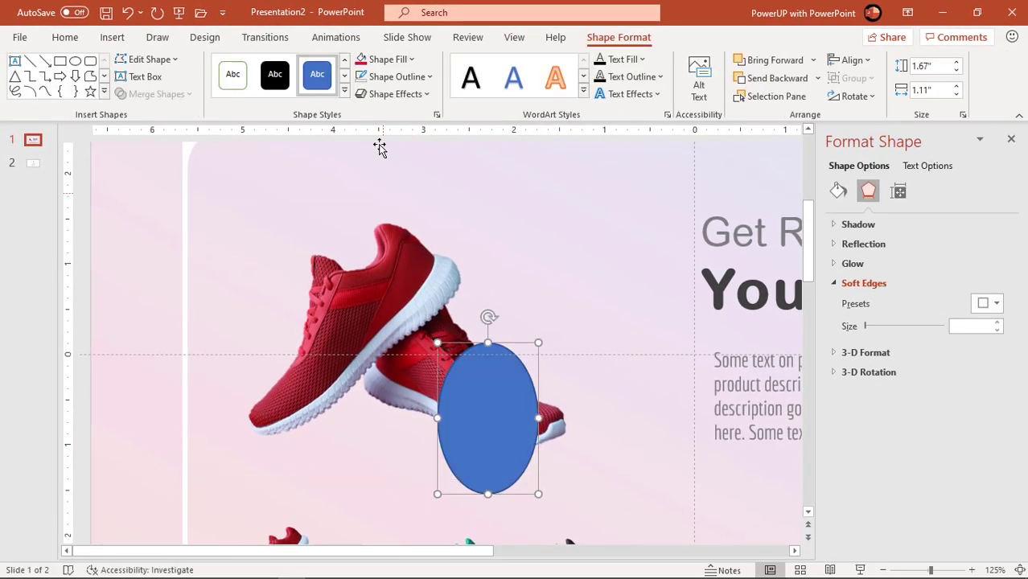
Give the oval no outline, a red fill and 28 pt soft edges.
{"action": "left_click", "coordinate": [390, 82]}
{"action": "left_click", "coordinate": [392, 282]}
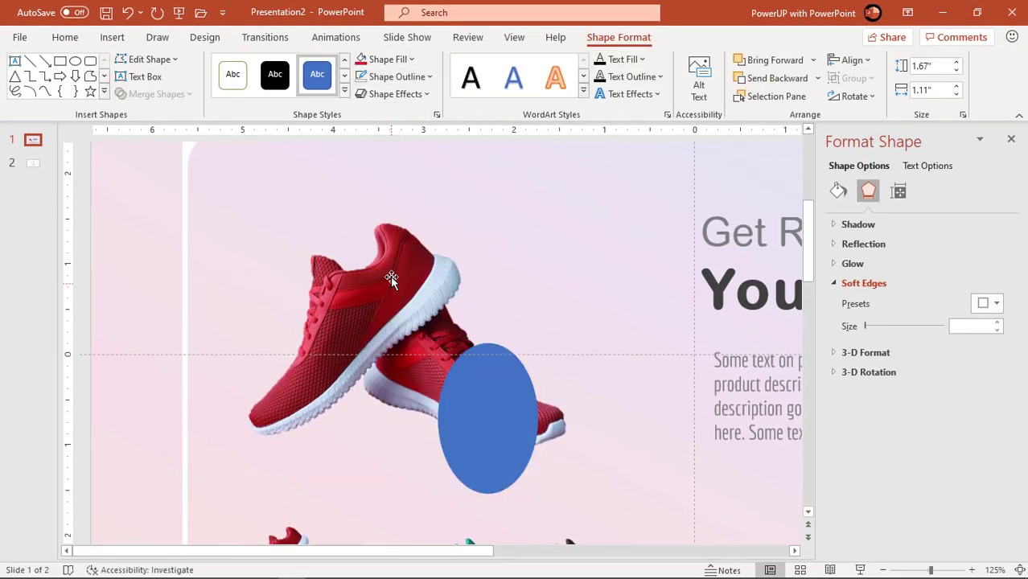
{"action": "left_click", "coordinate": [383, 60]}
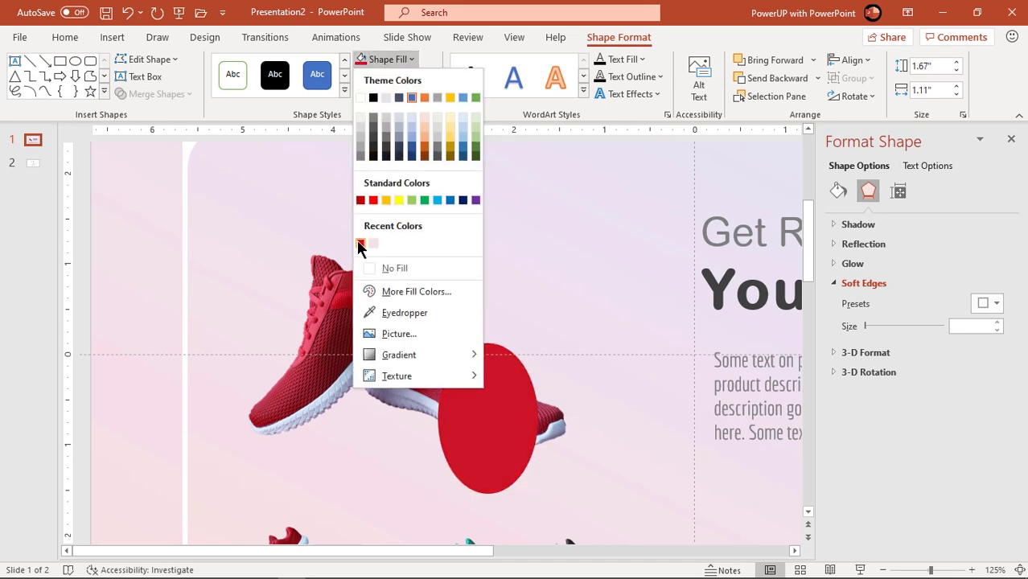
{"action": "left_click", "coordinate": [358, 241]}
{"action": "left_click_drag", "start_coordinate": [865, 329], "coordinate": [887, 329]}
Rotate, resize and position the soft red oval under the shoe to match its angle.
{"action": "left_click_drag", "start_coordinate": [488, 317], "coordinate": [383, 362]}
{"action": "left_click_drag", "start_coordinate": [481, 424], "coordinate": [467, 431]}
{"action": "left_click_drag", "start_coordinate": [500, 374], "coordinate": [509, 455]}
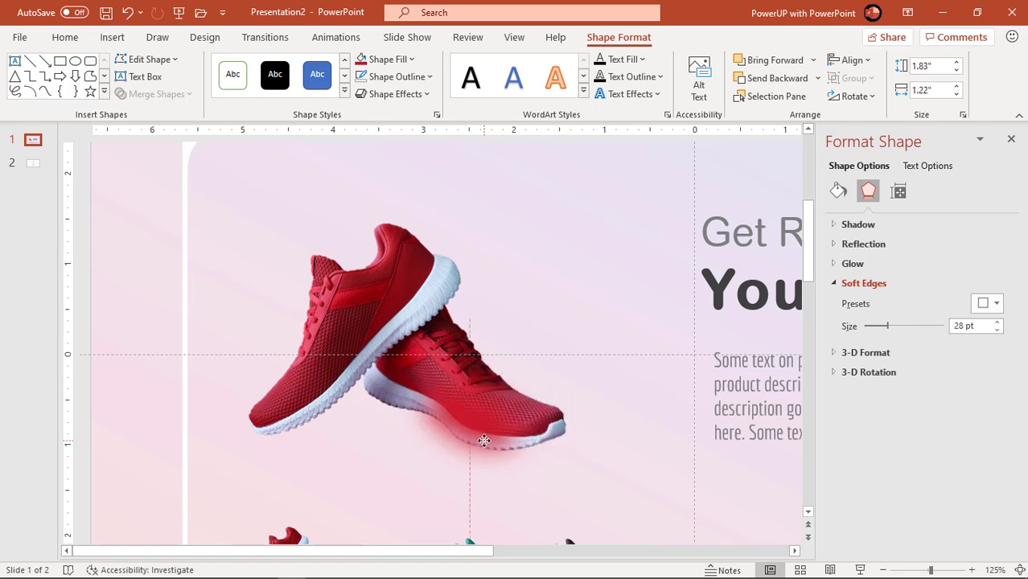
{"action": "key", "text": "ctrl+z"}
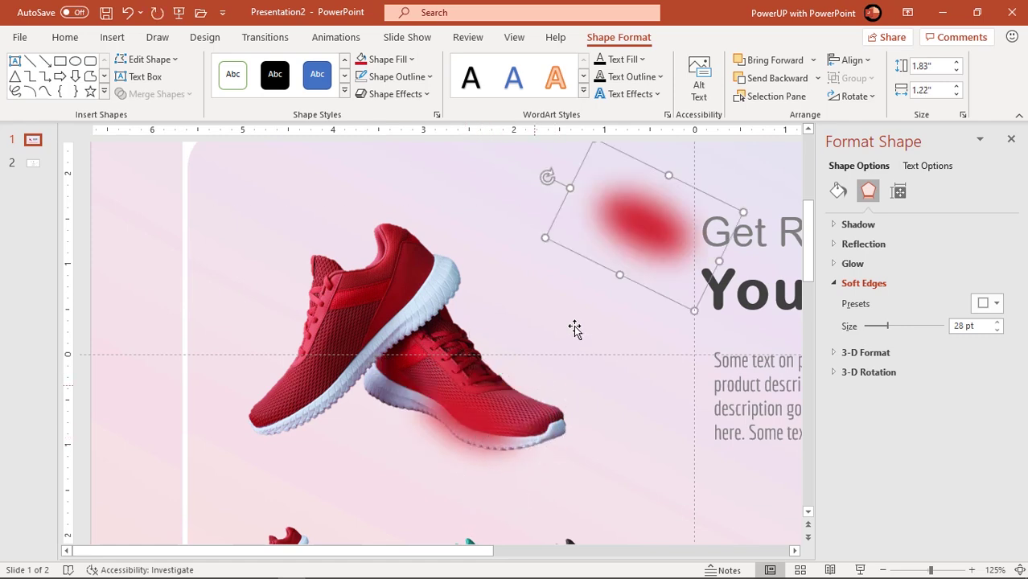
{"action": "key", "text": "ctrl+y"}
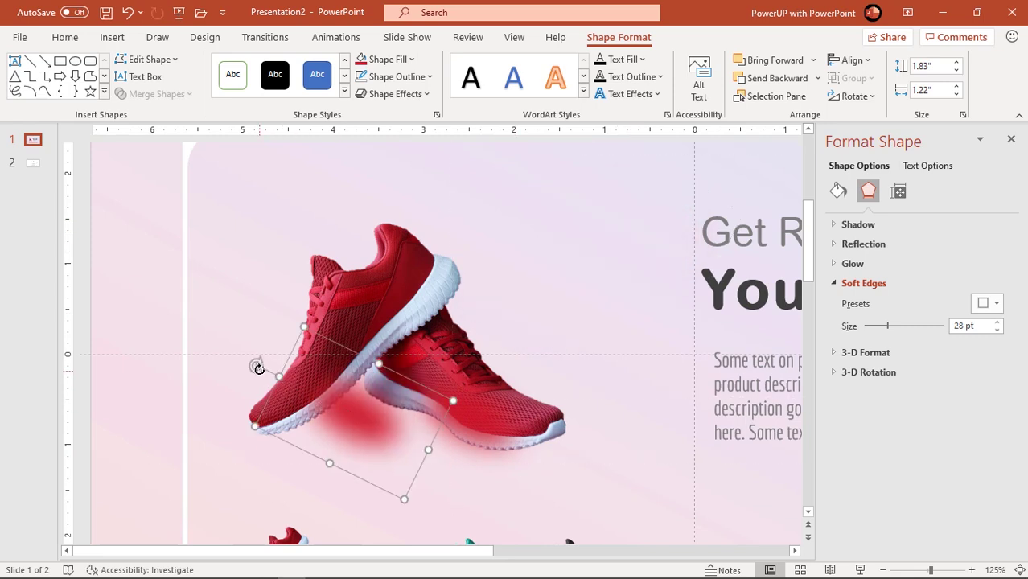
{"action": "left_click_drag", "start_coordinate": [259, 365], "coordinate": [306, 461]}
{"action": "left_click_drag", "start_coordinate": [313, 396], "coordinate": [318, 393]}
Bring the large red shoe in front of the red glow.
{"action": "left_click", "coordinate": [367, 312]}
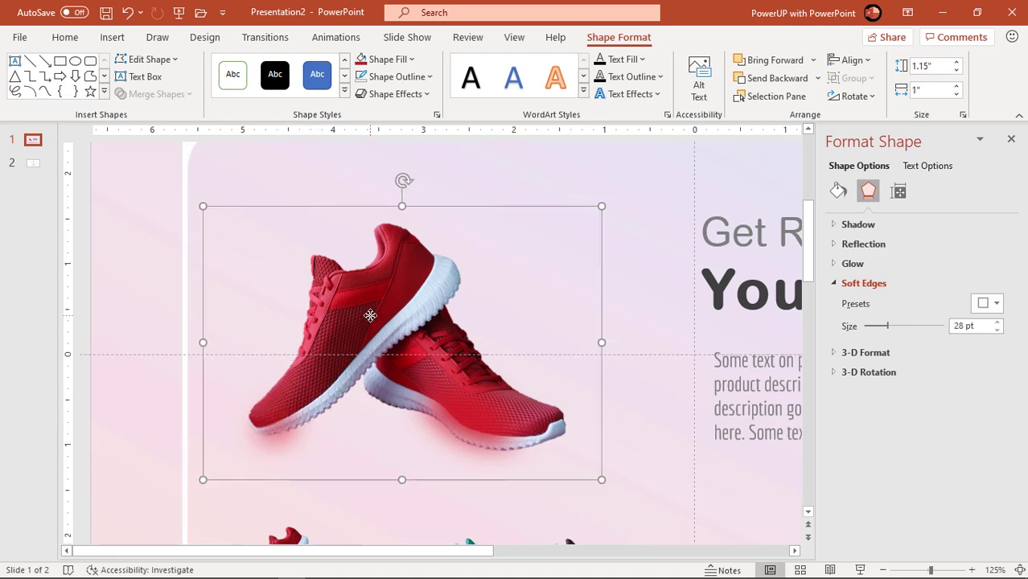
{"action": "right_click", "coordinate": [367, 312]}
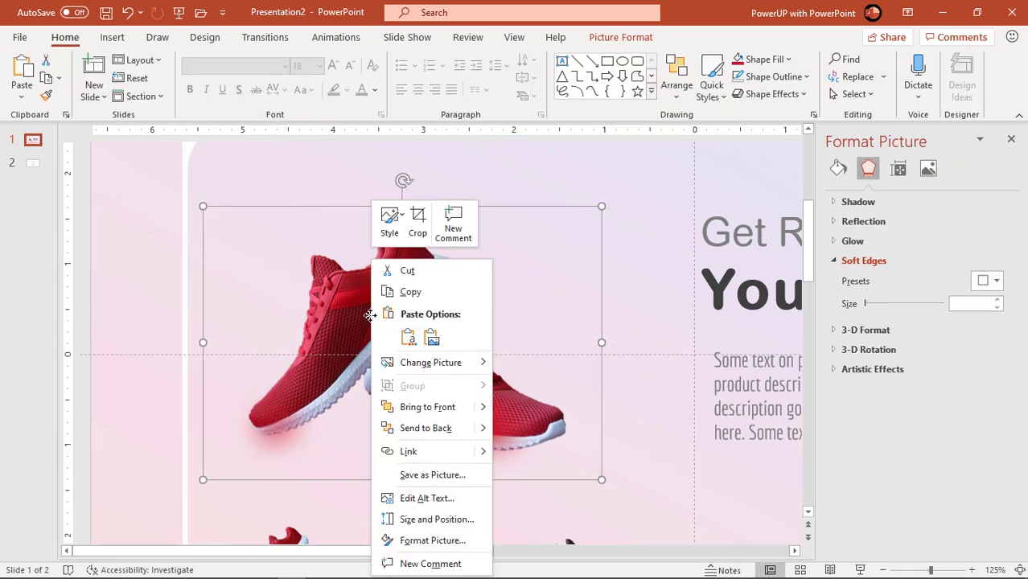
{"action": "left_click", "coordinate": [406, 408]}
{"action": "scroll", "coordinate": [404, 408], "scroll_direction": "down", "scroll_amount": 5}
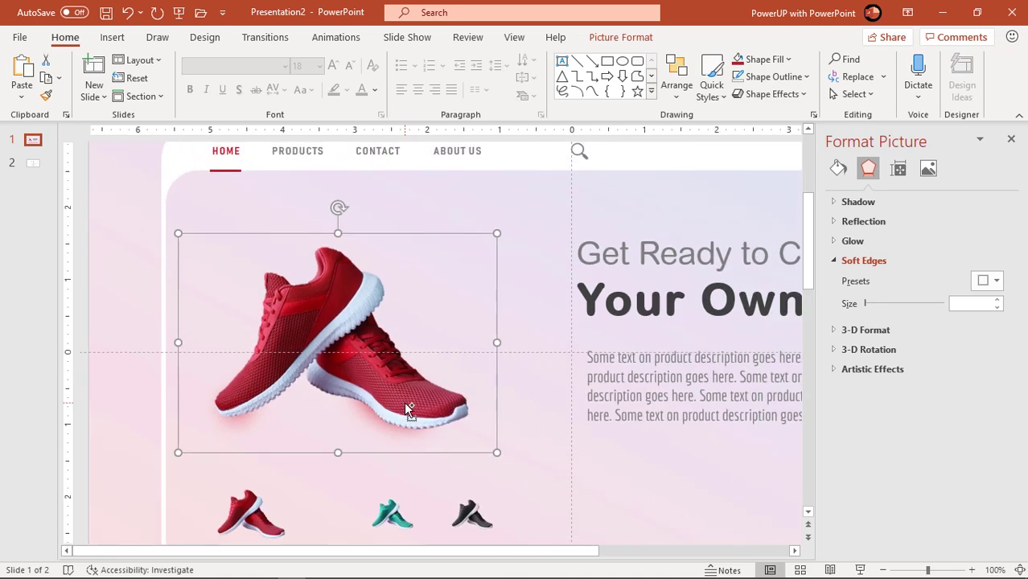
{"action": "left_click", "coordinate": [126, 407]}
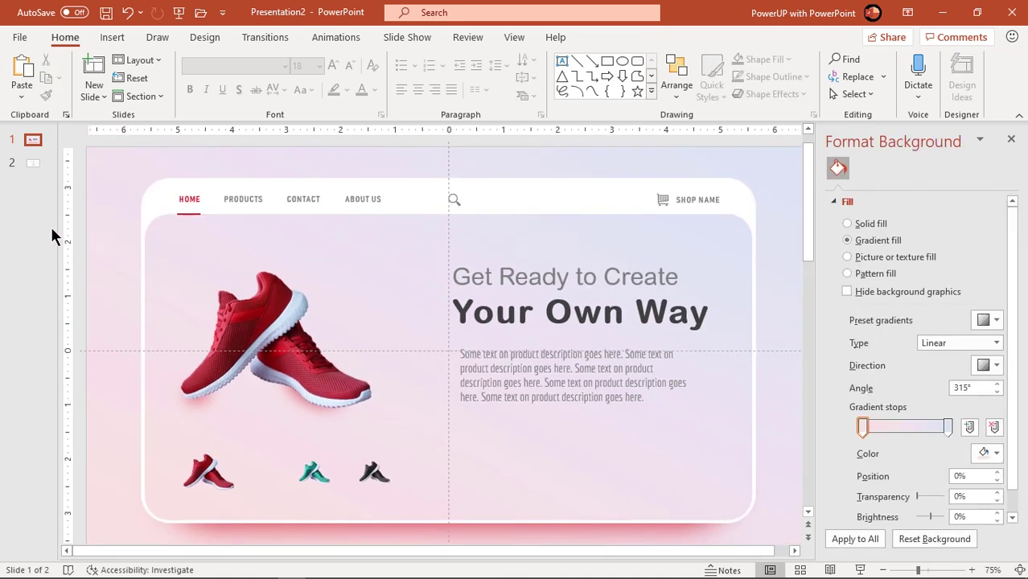
Paste slide 2's arrow graphic onto slide 1 between the large shoe and the description.
{"action": "key", "text": "ctrl+z"}
{"action": "left_click", "coordinate": [613, 243]}
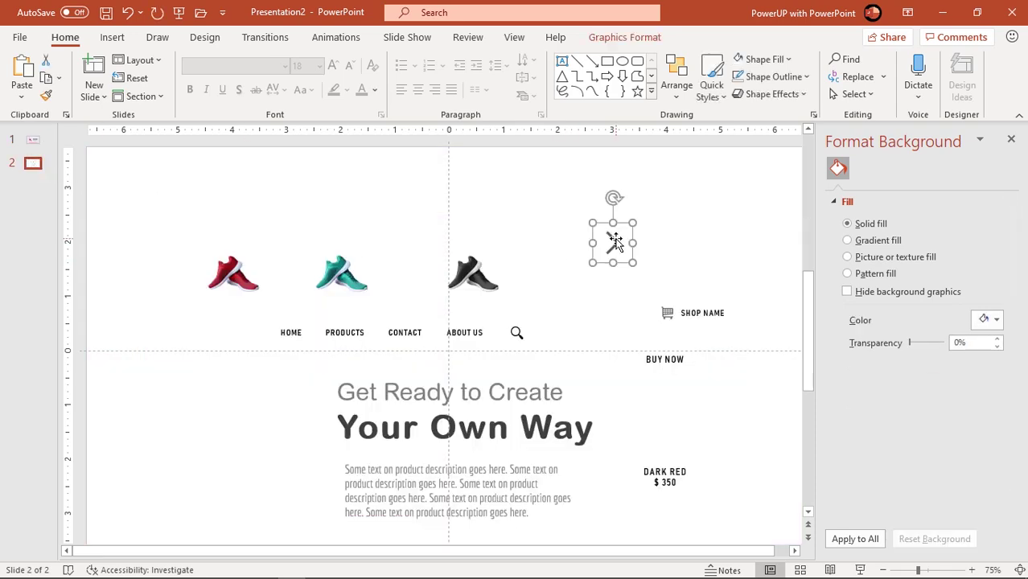
{"action": "left_click", "coordinate": [33, 143]}
{"action": "key", "text": "ctrl+v"}
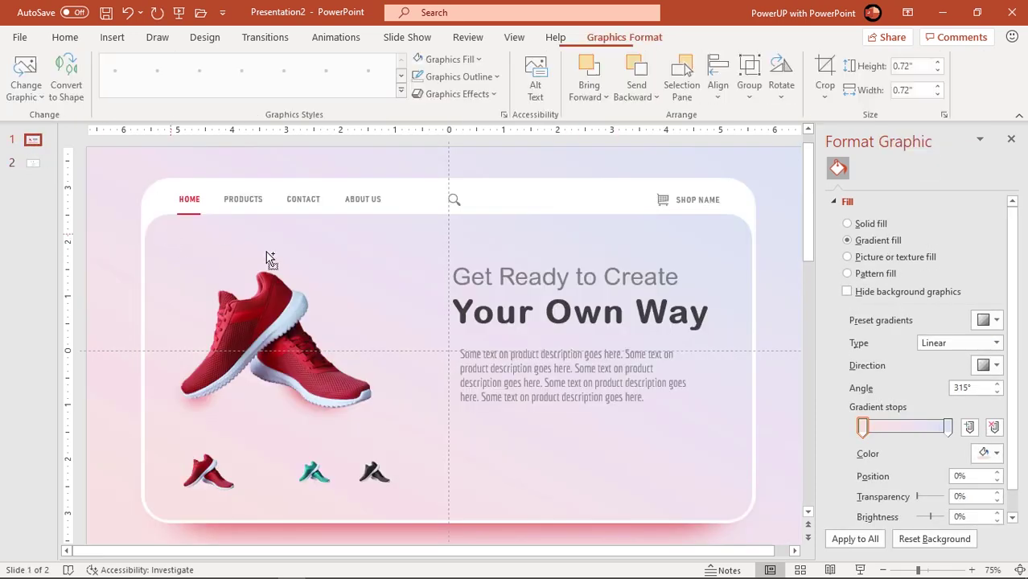
{"action": "left_click_drag", "start_coordinate": [615, 245], "coordinate": [406, 371]}
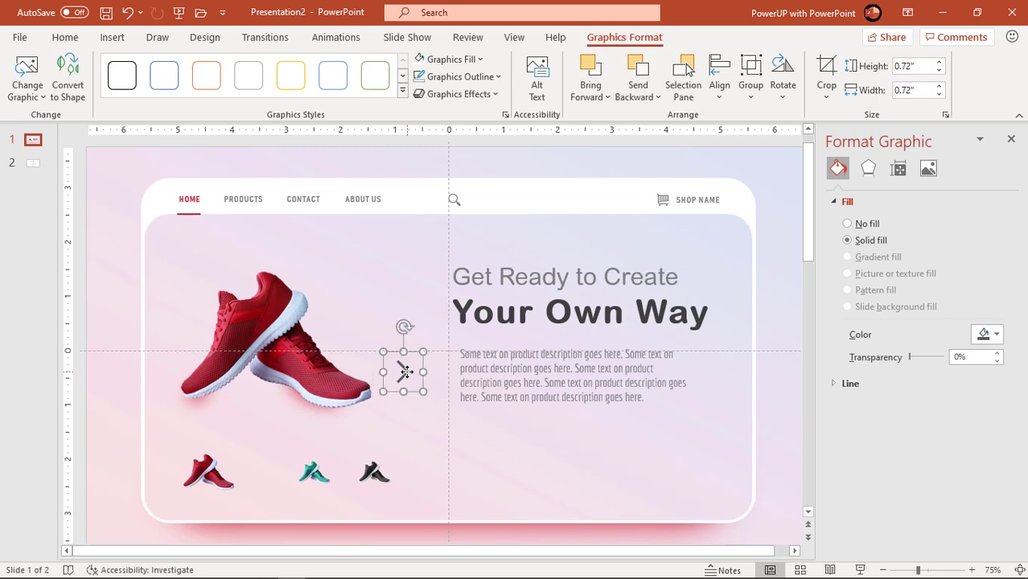
{"action": "left_click", "coordinate": [495, 167]}
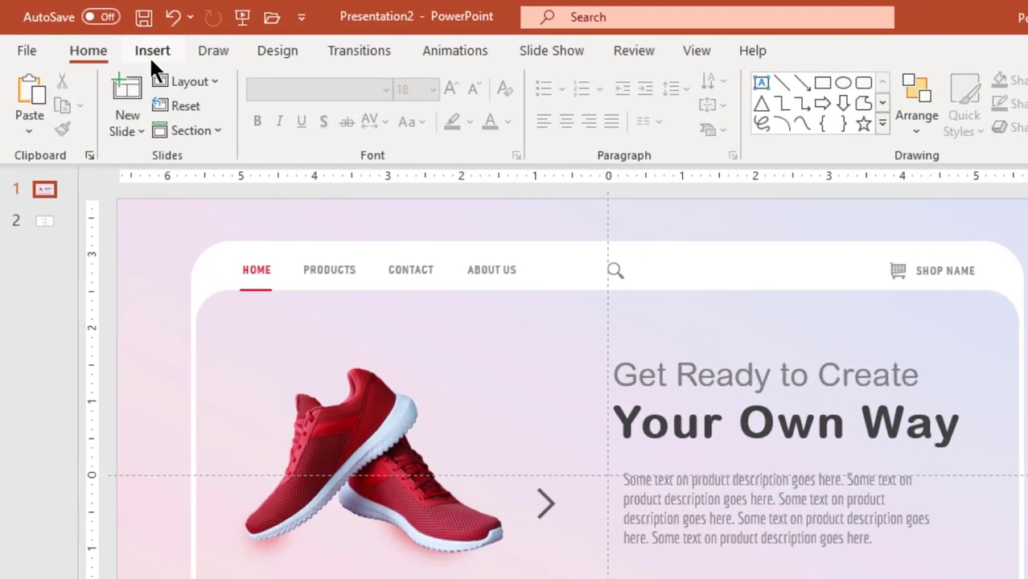
Draw a white, outline-free rounded pill shape below the description text.
{"action": "left_click", "coordinate": [150, 53]}
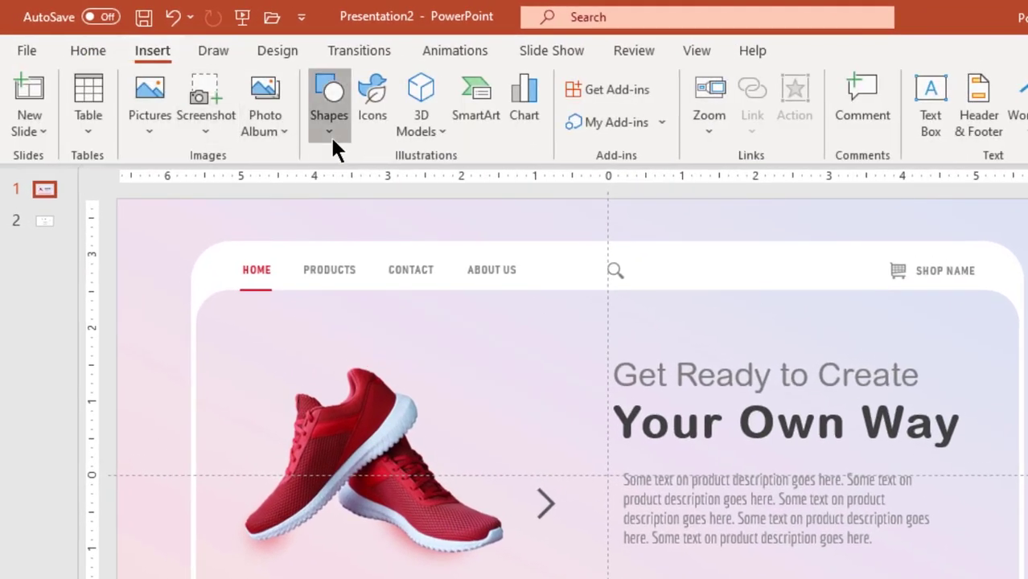
{"action": "left_click", "coordinate": [330, 133]}
{"action": "left_click", "coordinate": [420, 187]}
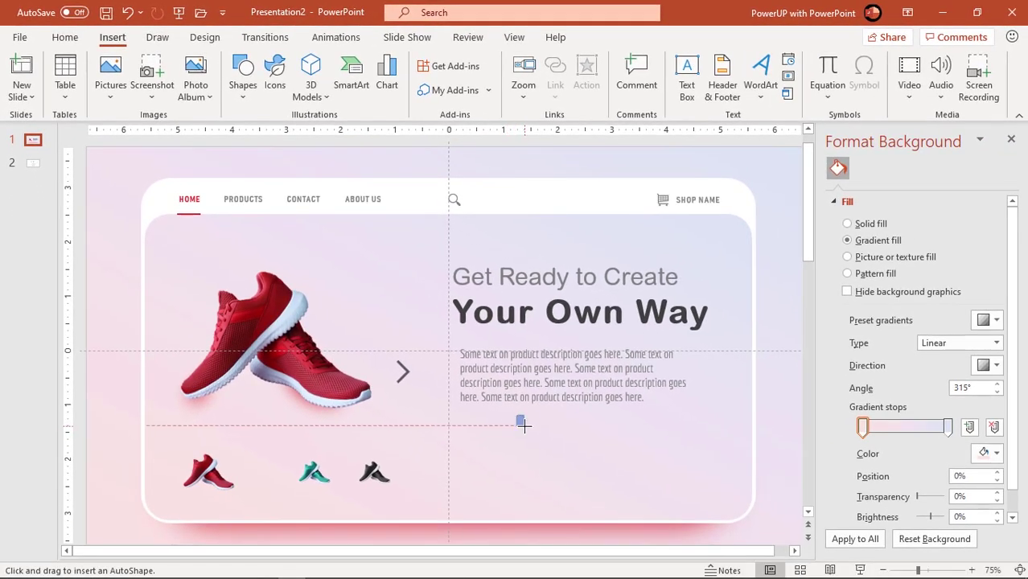
{"action": "left_click_drag", "start_coordinate": [523, 426], "coordinate": [551, 445]}
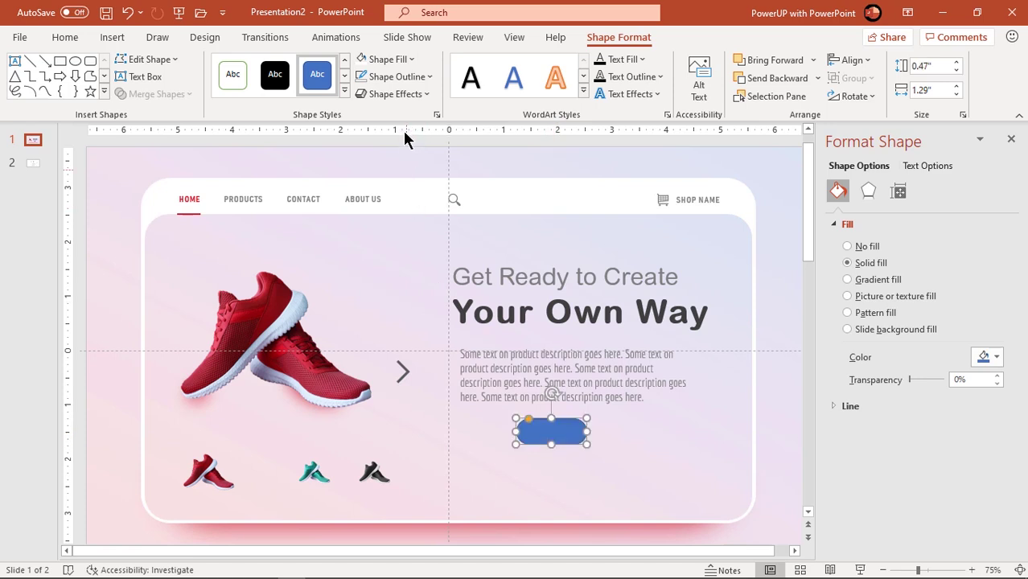
{"action": "left_click", "coordinate": [401, 78]}
{"action": "left_click", "coordinate": [401, 283]}
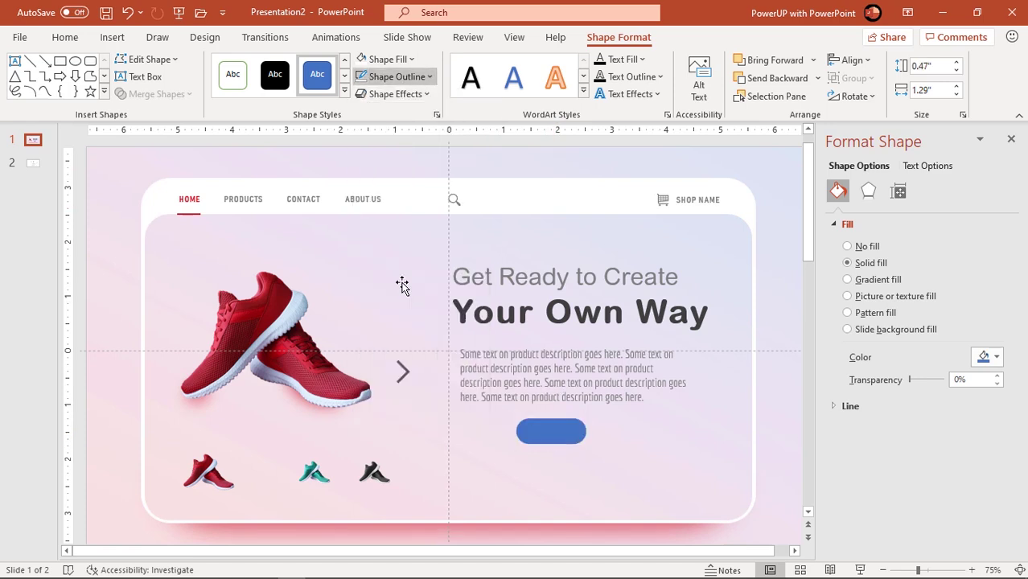
{"action": "left_click", "coordinate": [361, 59]}
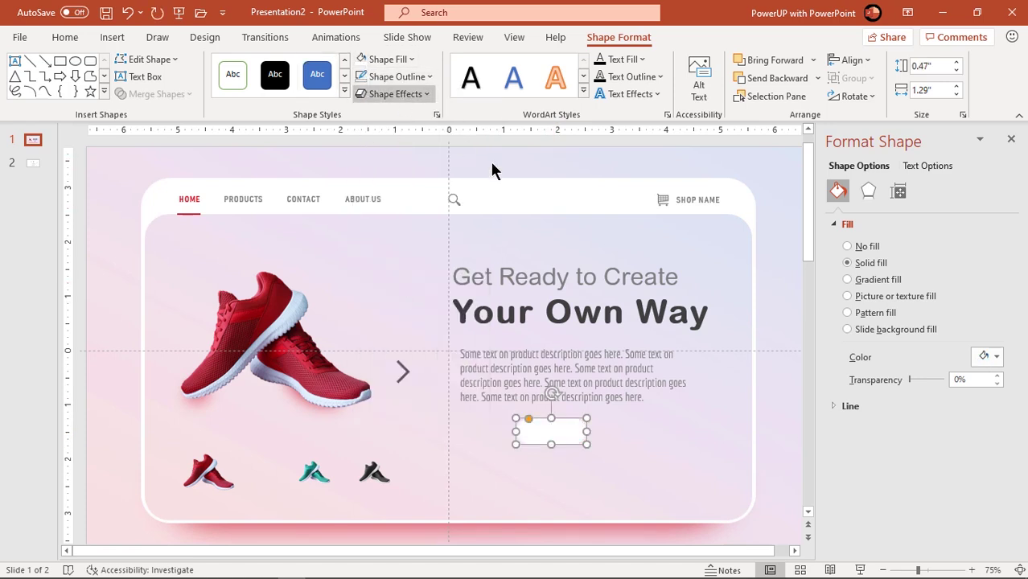
Give the pill a soft outer shadow: 60% transparency, 102% size, 11 pt blur, 0 pt distance.
{"action": "left_click", "coordinate": [866, 193]}
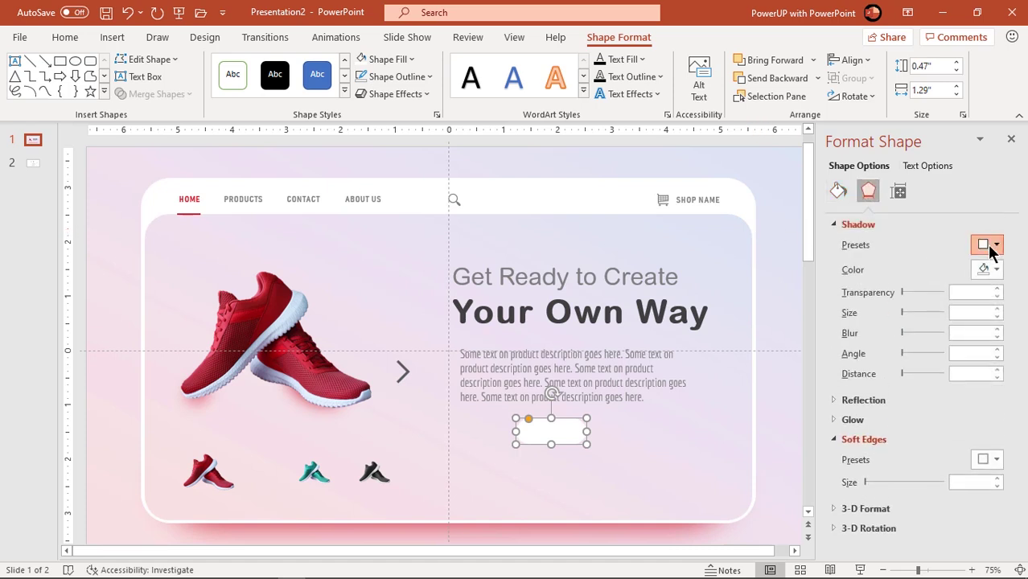
{"action": "left_click", "coordinate": [991, 245]}
{"action": "left_click", "coordinate": [943, 413]}
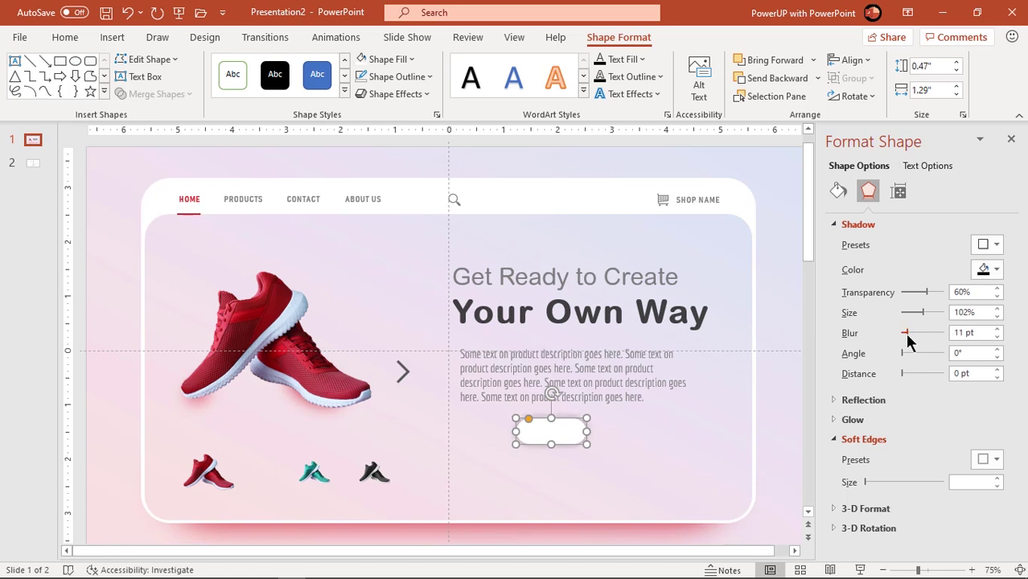
{"action": "left_click", "coordinate": [784, 372]}
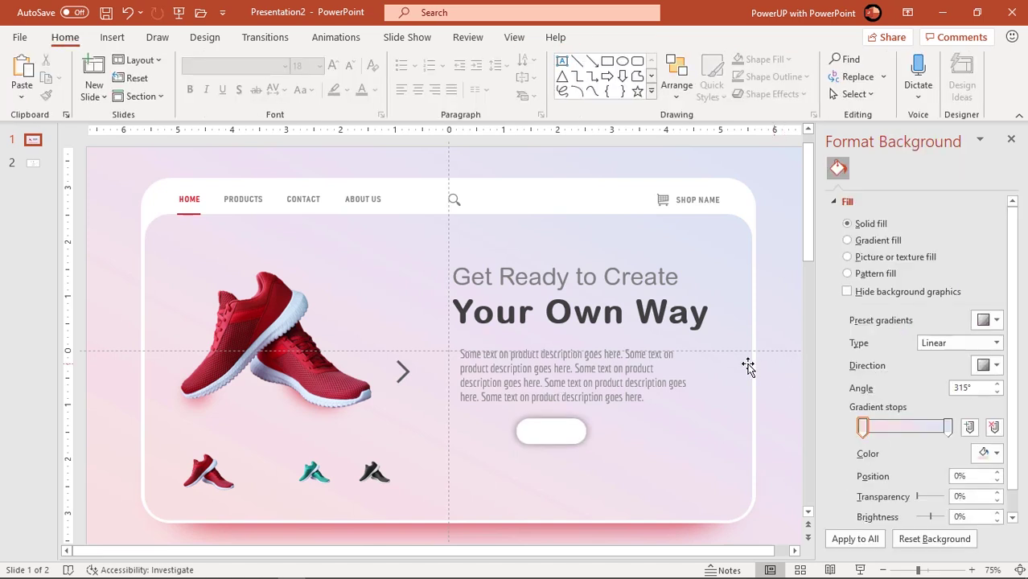
Copy the BUY NOW text box from slide 2 onto slide 1's white button.
{"action": "left_click", "coordinate": [32, 163]}
{"action": "left_click", "coordinate": [666, 367]}
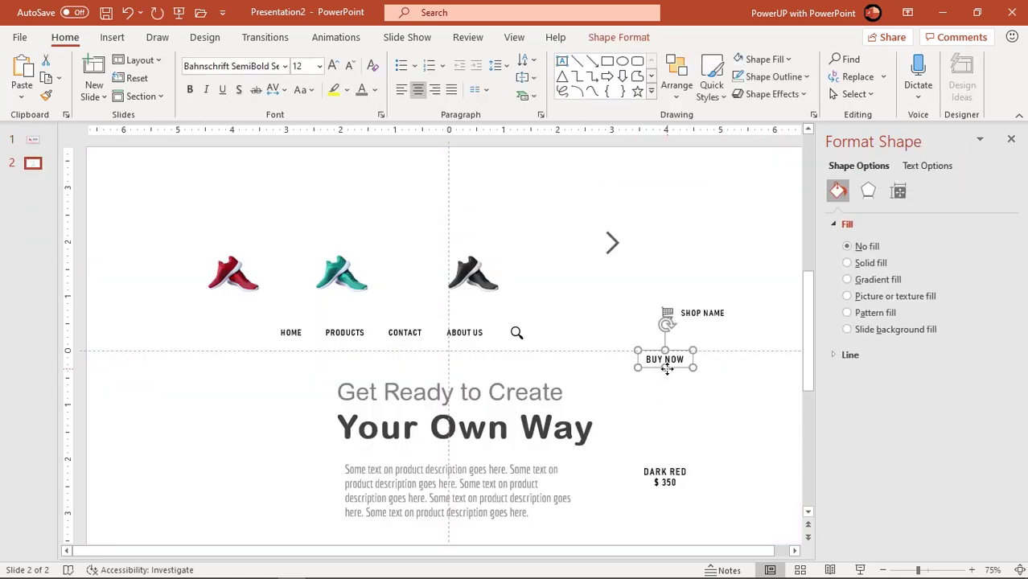
{"action": "key", "text": "ctrl+c"}
{"action": "left_click", "coordinate": [32, 139]}
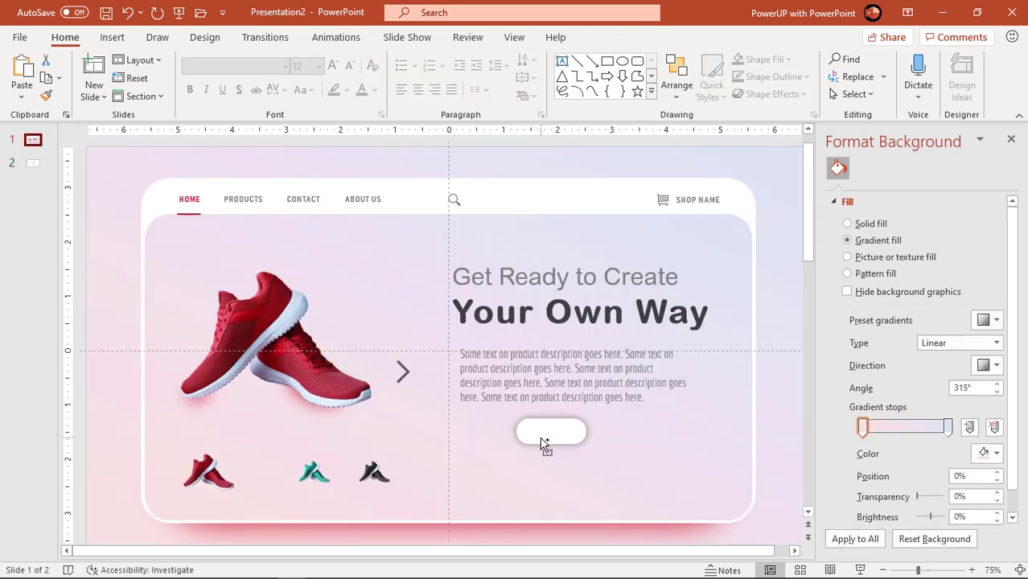
{"action": "key", "text": "ctrl+v"}
{"action": "left_click_drag", "start_coordinate": [678, 372], "coordinate": [569, 442]}
Enlarge the BUY NOW text to 14 pt and colour it red.
{"action": "left_click", "coordinate": [332, 66]}
{"action": "left_click", "coordinate": [374, 91]}
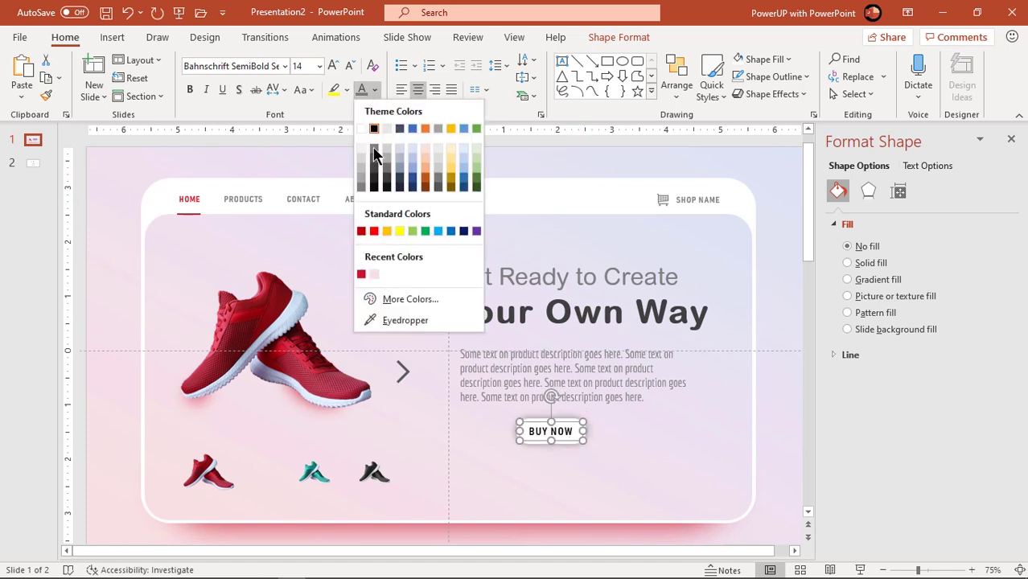
{"action": "left_click", "coordinate": [361, 275]}
{"action": "left_click", "coordinate": [779, 399]}
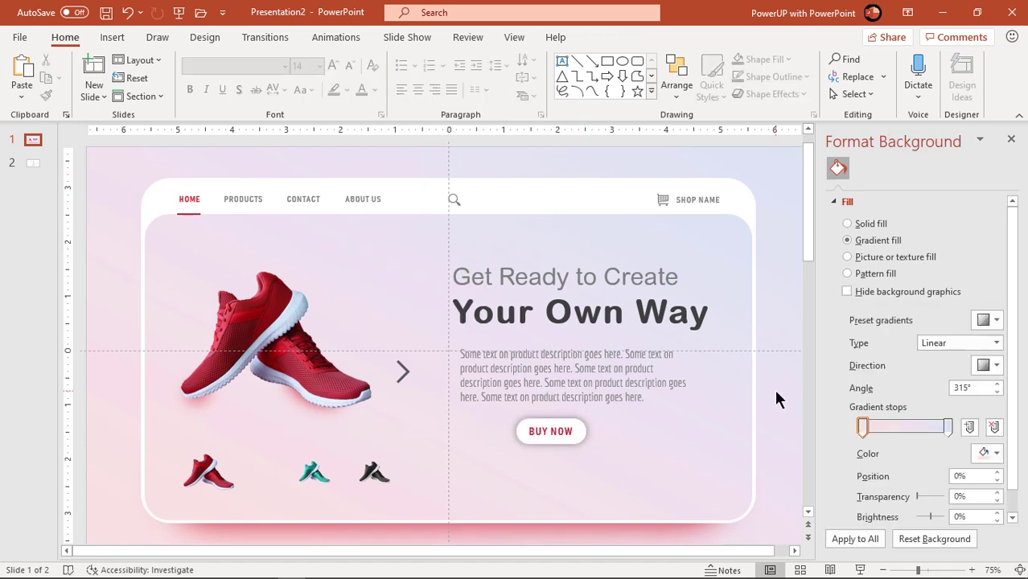
Draw a rounded rectangle beside the small red shoe thumbnail.
{"action": "left_click", "coordinate": [213, 478]}
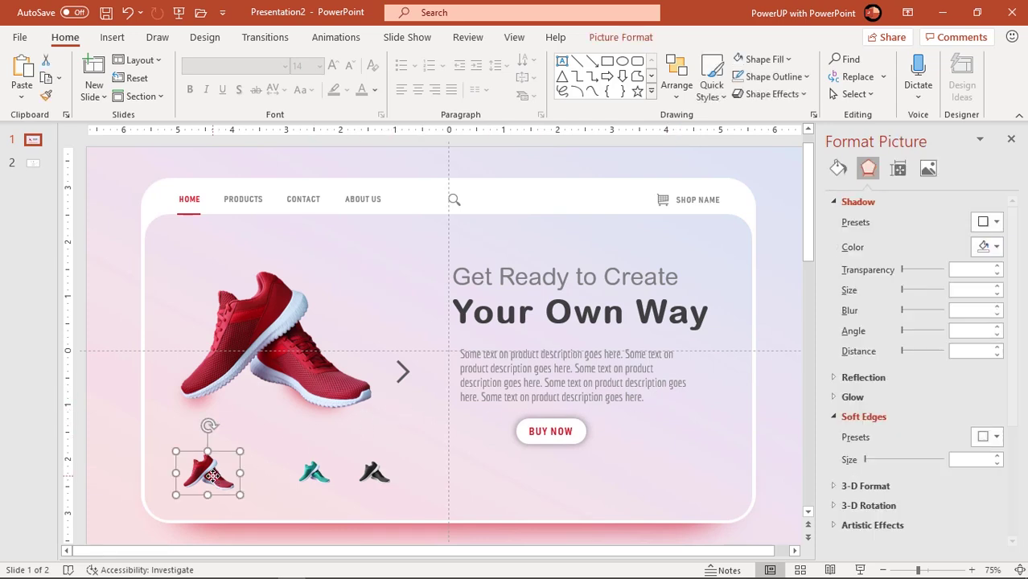
{"action": "scroll", "coordinate": [213, 483], "scroll_direction": "up", "scroll_amount": 5, "text": "ctrl"}
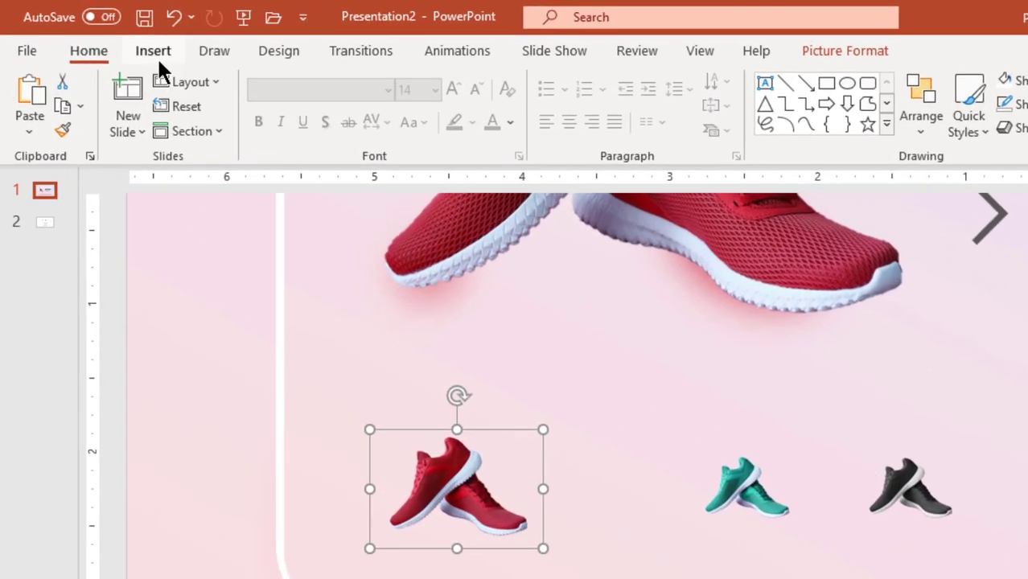
{"action": "left_click", "coordinate": [112, 37]}
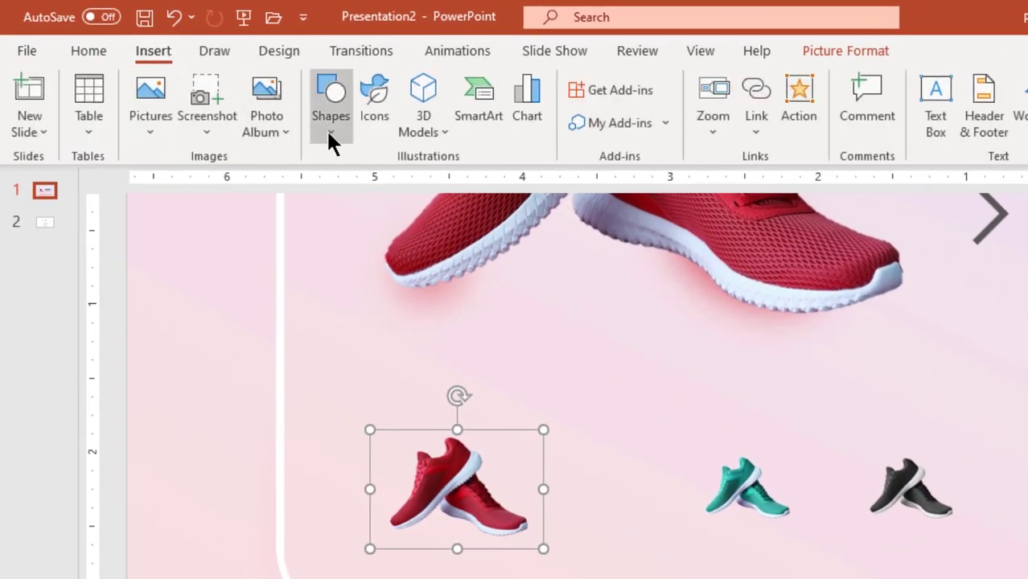
{"action": "left_click", "coordinate": [328, 136]}
{"action": "left_click", "coordinate": [425, 185]}
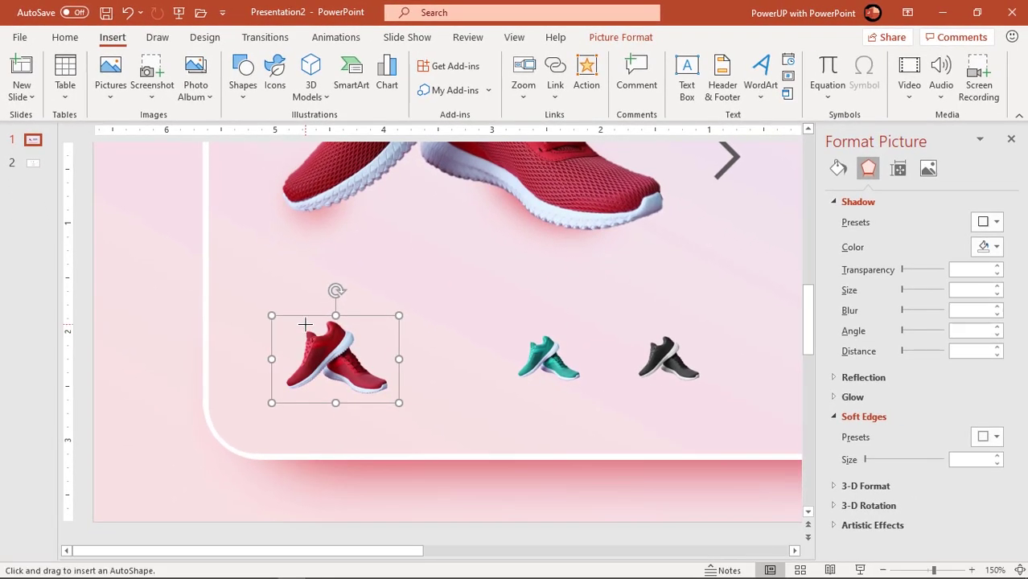
{"action": "mouse_move", "coordinate": [305, 324]}
{"action": "left_mouse_down"}
{"action": "mouse_move", "coordinate": [418, 381]}
{"action": "mouse_move", "coordinate": [471, 386]}
{"action": "left_mouse_up"}
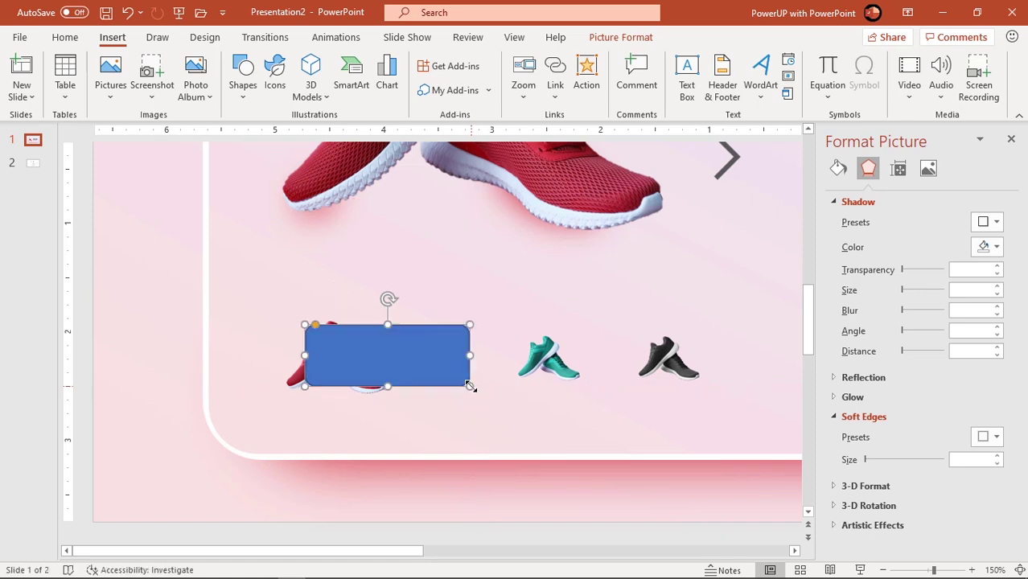
{"action": "left_click_drag", "start_coordinate": [319, 328], "coordinate": [320, 328]}
Make the rectangle white with no outline and bring the red shoe in front of it.
{"action": "left_click", "coordinate": [388, 76]}
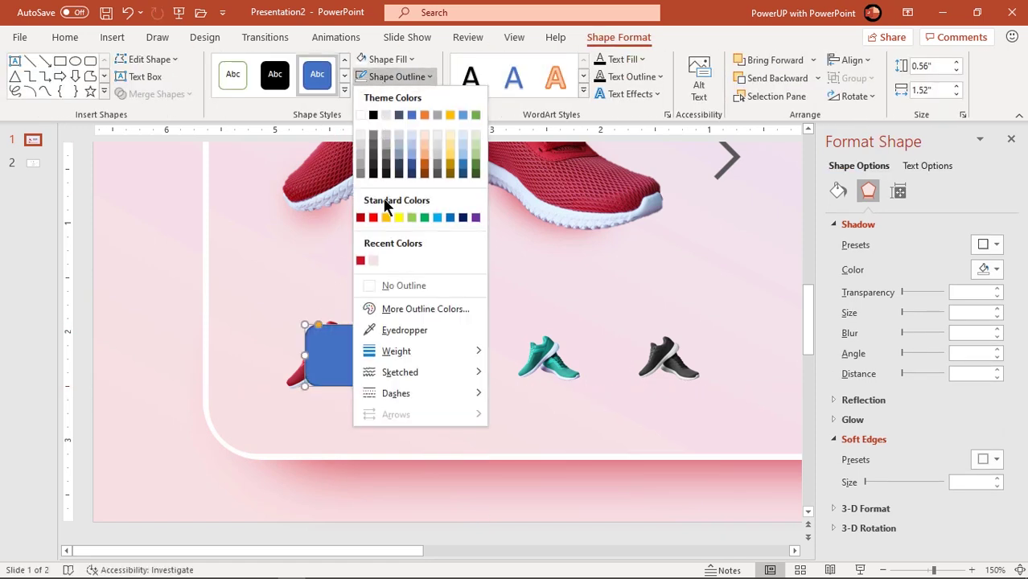
{"action": "left_click", "coordinate": [390, 284]}
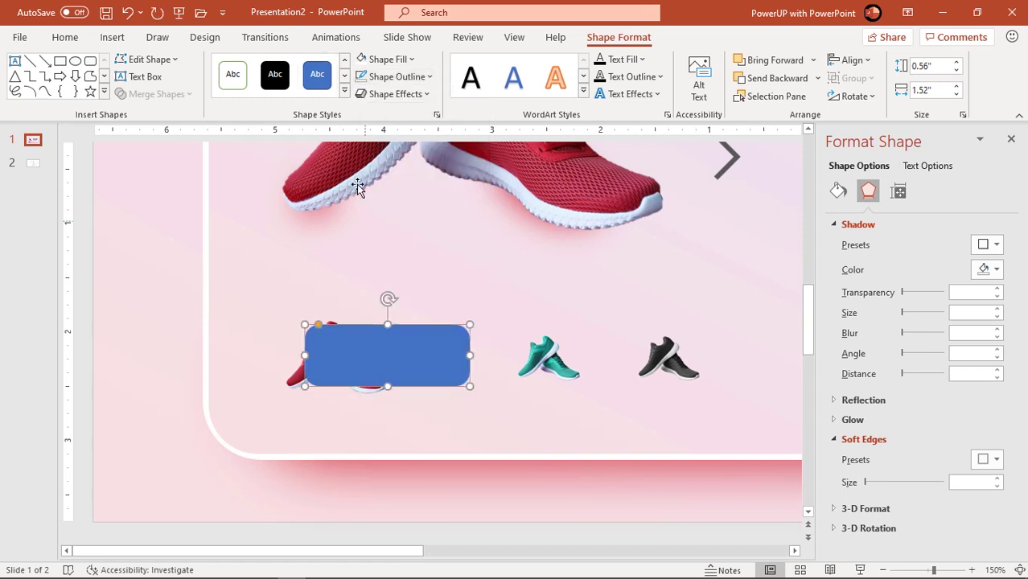
{"action": "left_click", "coordinate": [359, 58]}
{"action": "left_click", "coordinate": [294, 383]}
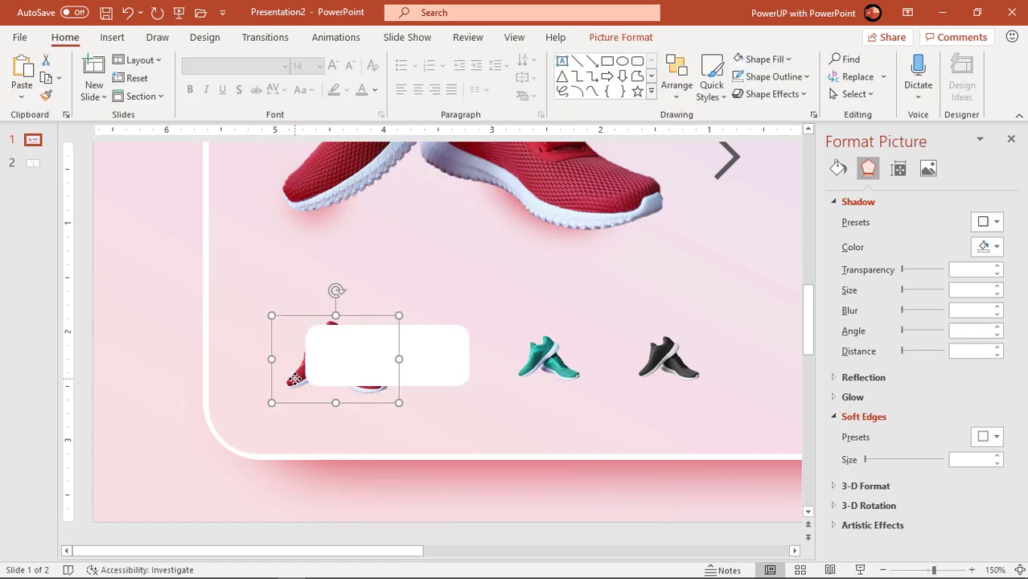
{"action": "right_click", "coordinate": [294, 383]}
{"action": "left_click", "coordinate": [346, 210]}
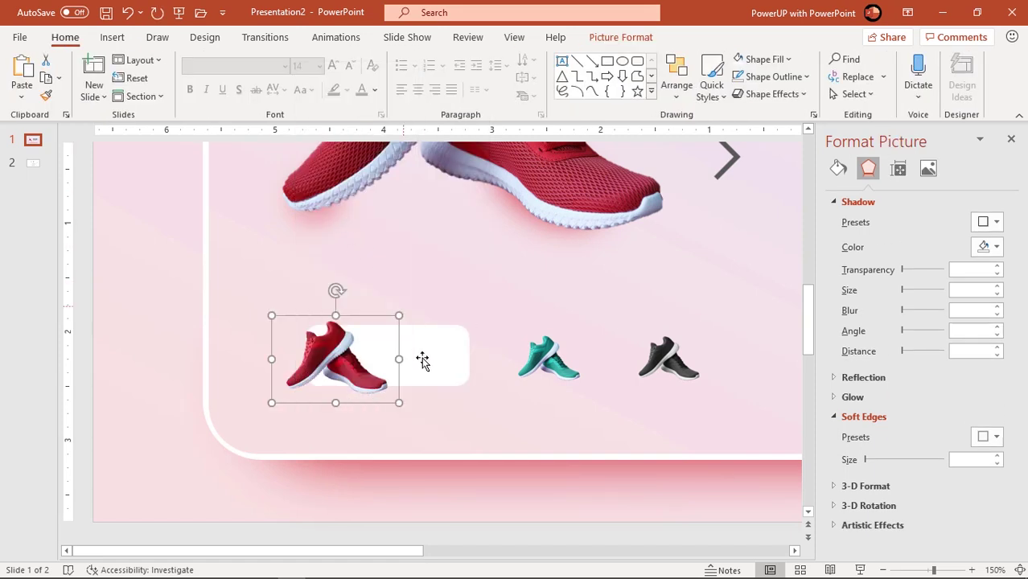
{"action": "left_click", "coordinate": [430, 363]}
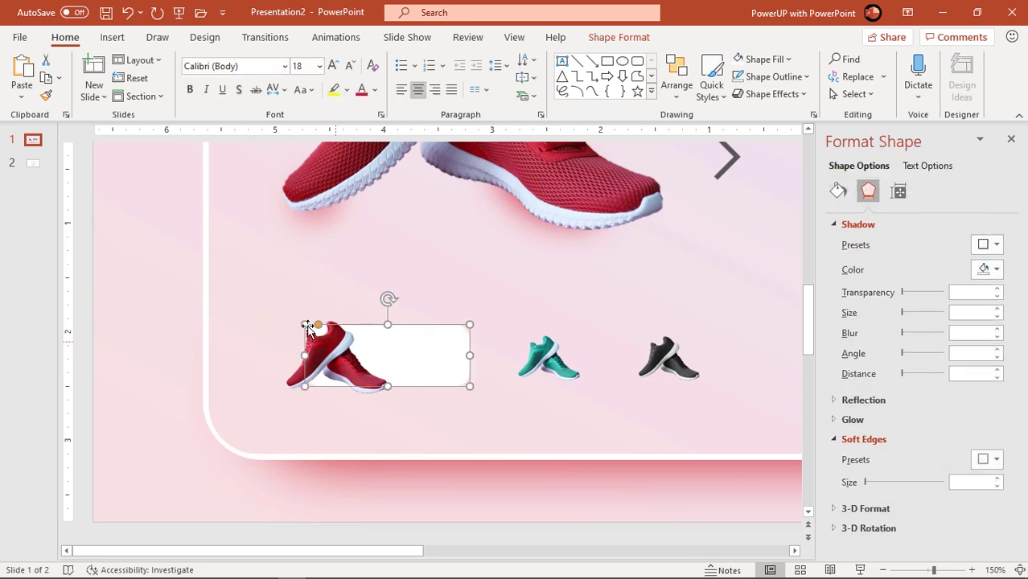
Paste slide 2's DARK RED $ 350 label onto the white card and colour the name red.
{"action": "left_click", "coordinate": [34, 166]}
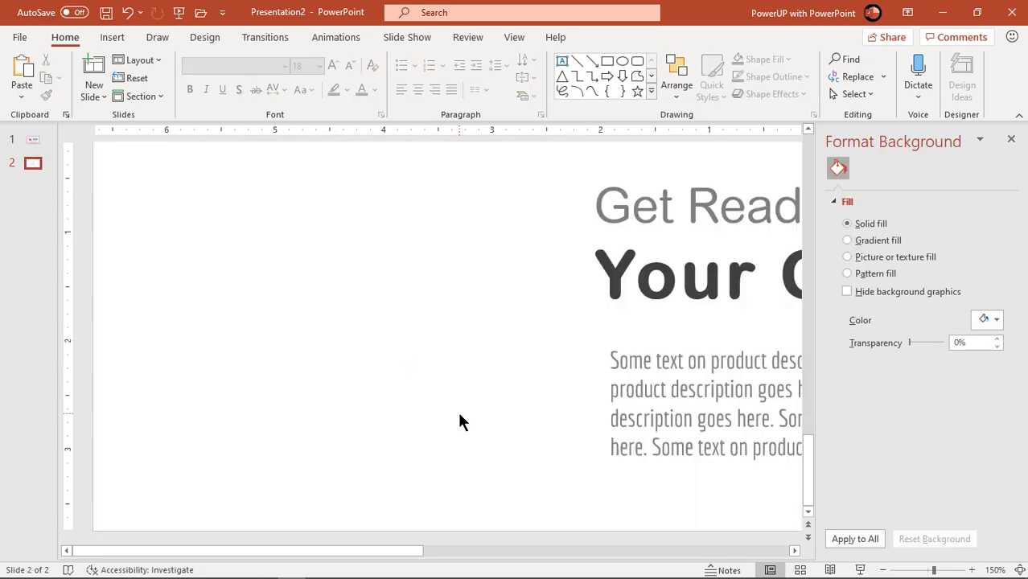
{"action": "scroll", "coordinate": [456, 409], "scroll_direction": "up", "scroll_amount": 2}
{"action": "scroll", "coordinate": [457, 409], "scroll_direction": "down", "scroll_amount": 2}
{"action": "scroll", "coordinate": [457, 411], "scroll_direction": "down", "scroll_amount": 3}
{"action": "left_click", "coordinate": [643, 482]}
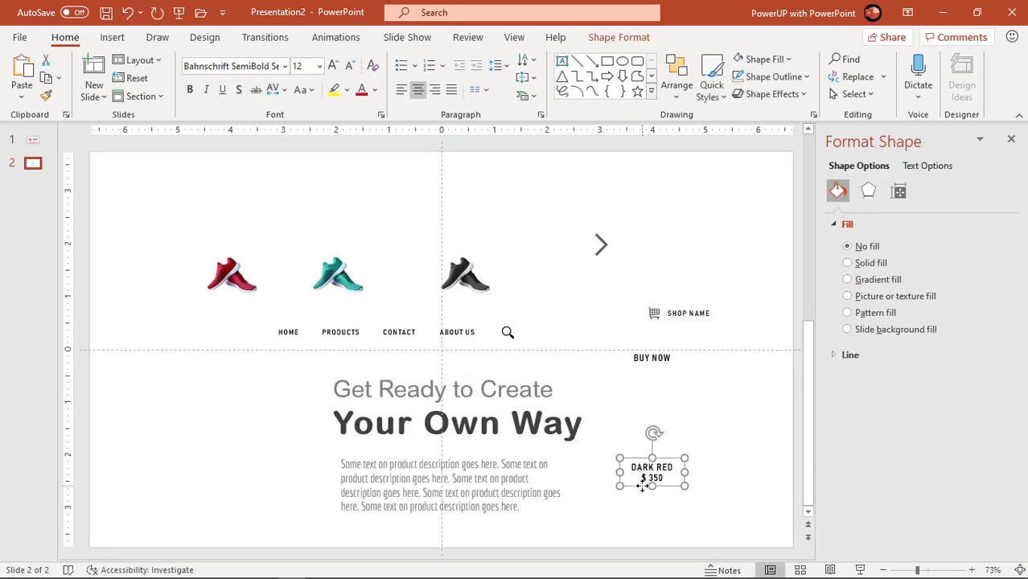
{"action": "left_click", "coordinate": [30, 143]}
{"action": "key", "text": "ctrl+v"}
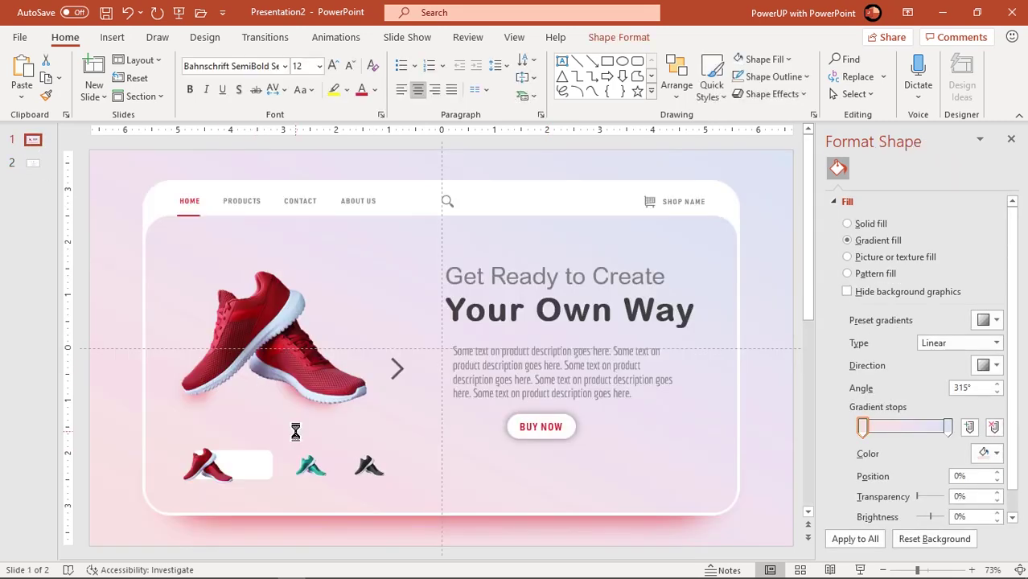
{"action": "left_click_drag", "start_coordinate": [636, 486], "coordinate": [230, 478]}
{"action": "left_click", "coordinate": [233, 460]}
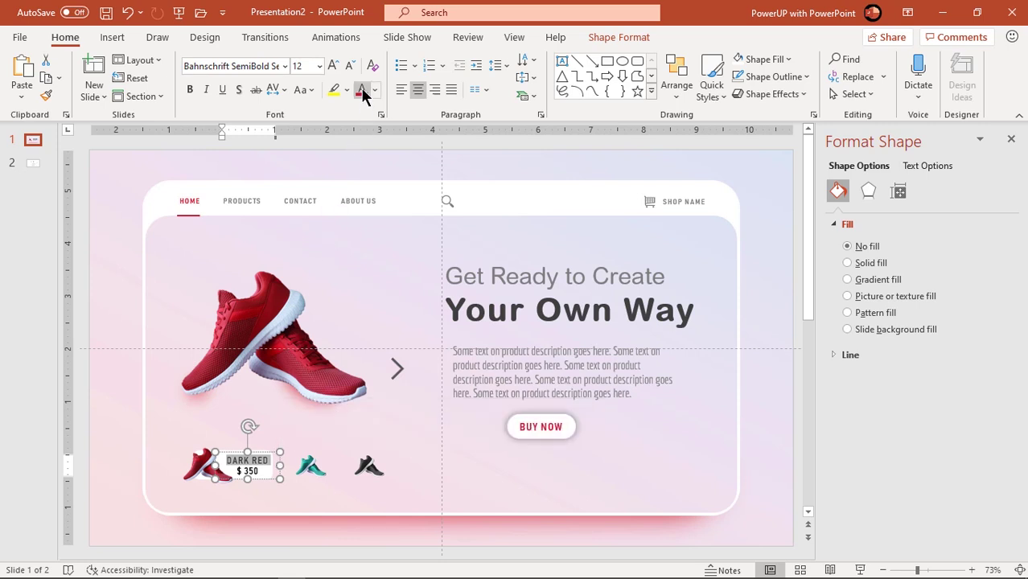
{"action": "left_click", "coordinate": [123, 265]}
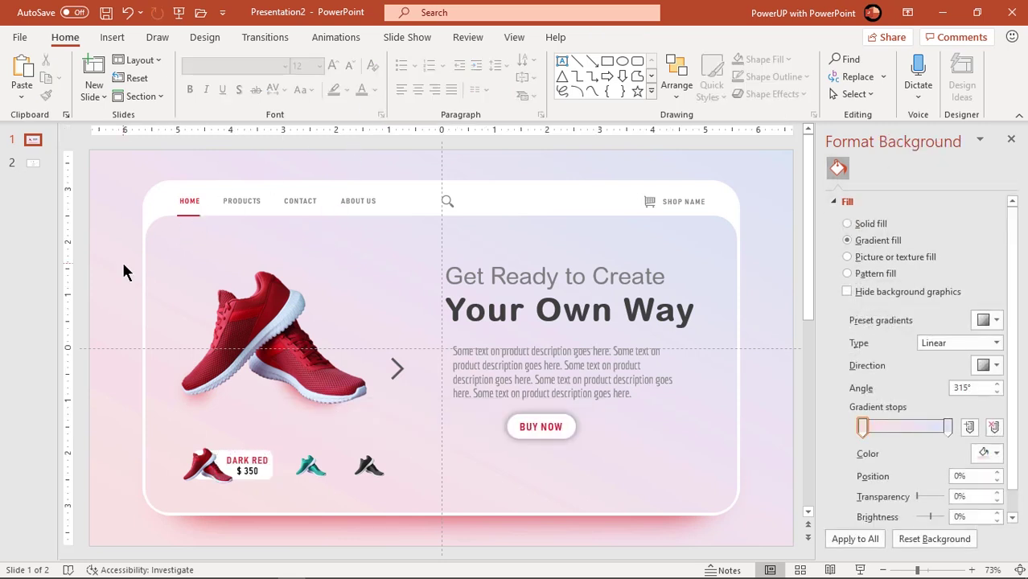
Open the Insert > Shapes gallery to add another shape.
{"action": "left_click", "coordinate": [205, 465]}
{"action": "scroll", "coordinate": [205, 463], "scroll_direction": "up", "scroll_amount": 5, "text": "ctrl"}
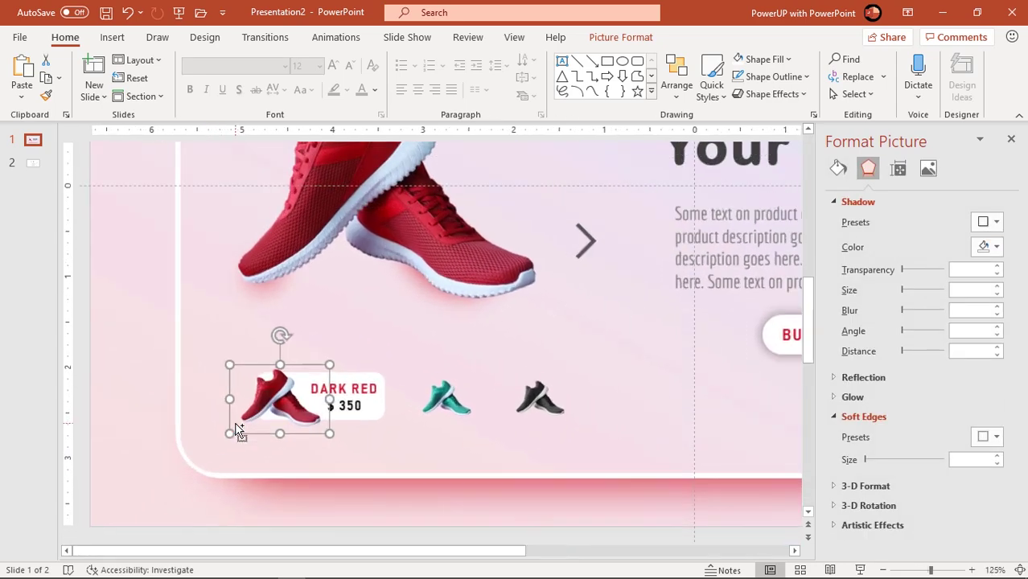
{"action": "left_click", "coordinate": [149, 373]}
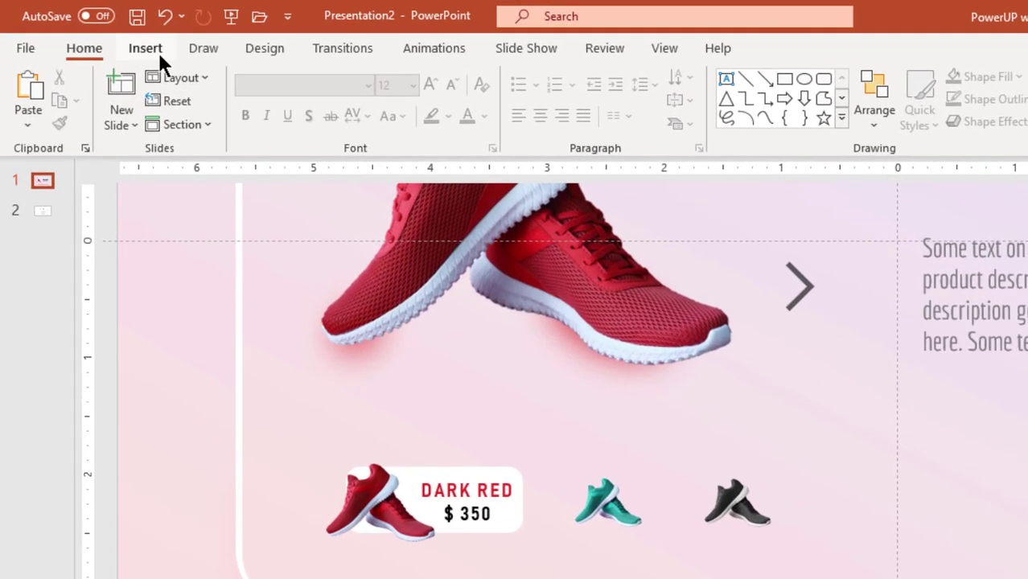
{"action": "left_click", "coordinate": [145, 49]}
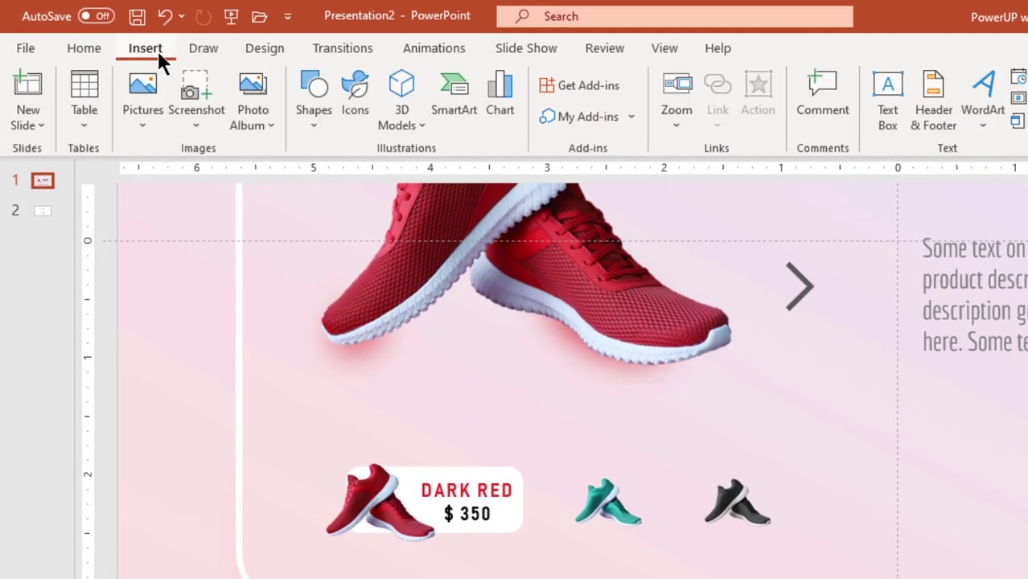
{"action": "left_click", "coordinate": [315, 121]}
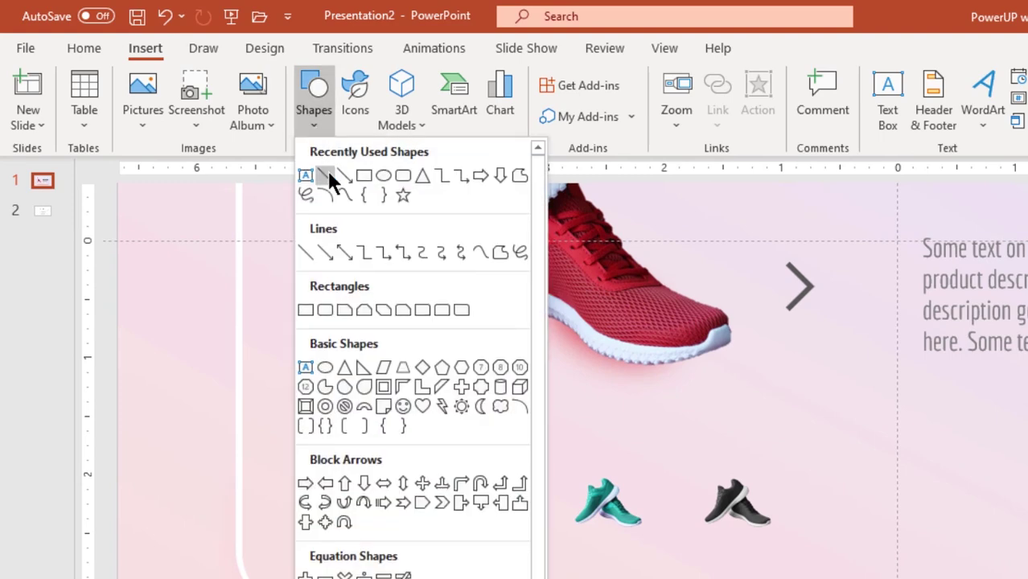